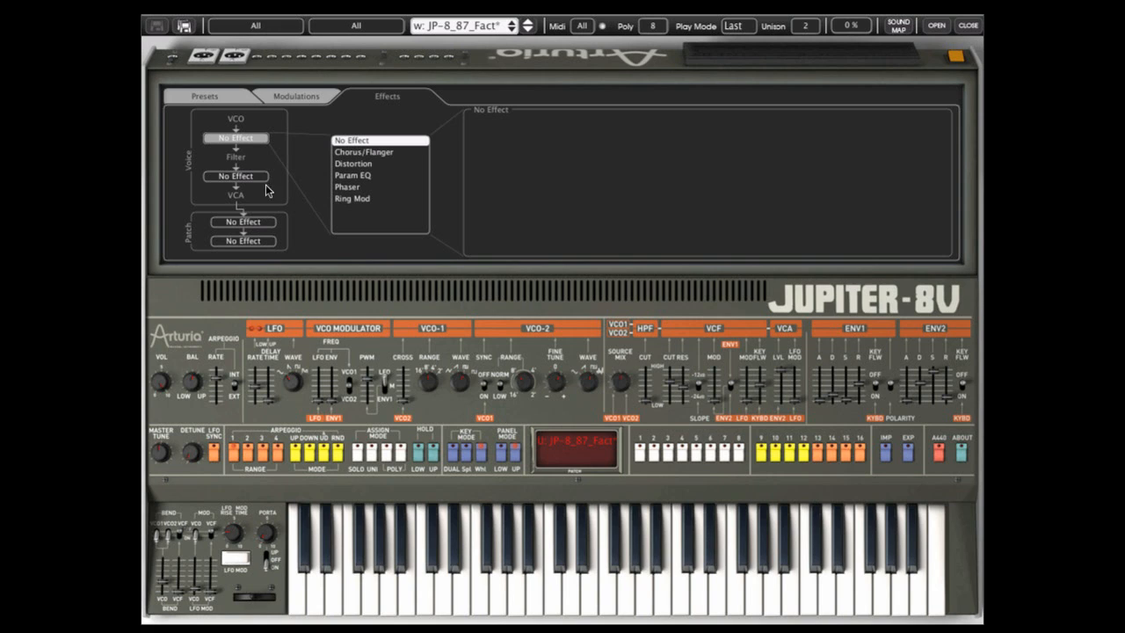
# Step: Load Ring Mod in the voice effect slot between VCO and filter, and adjust its modulation frequency and dry/wet mix
pyautogui.click(262, 221)
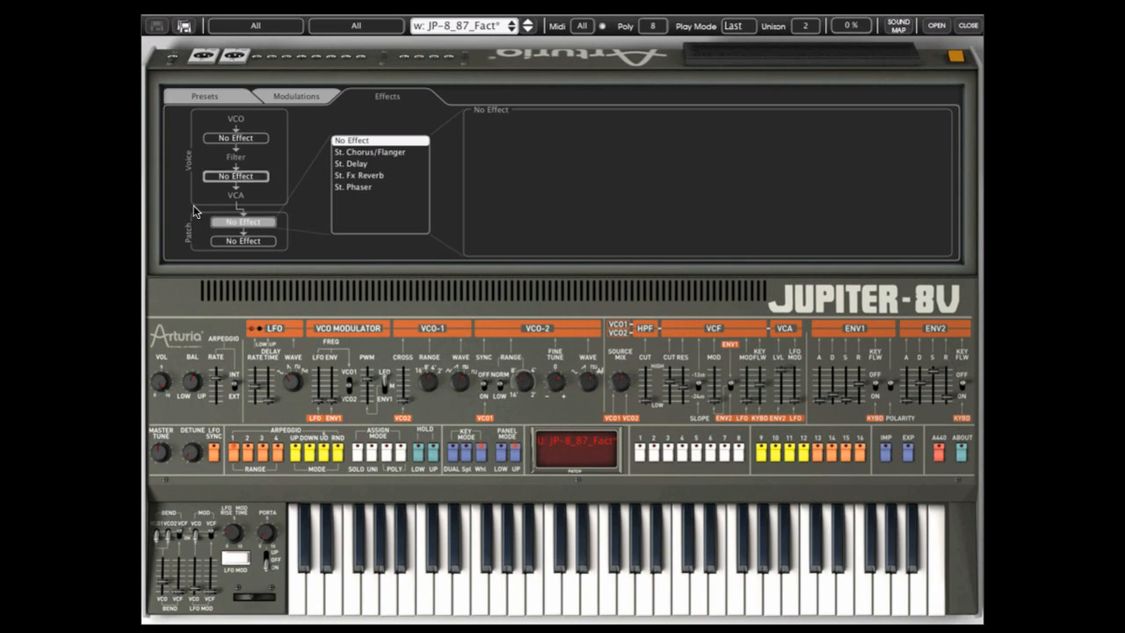
pyautogui.click(258, 140)
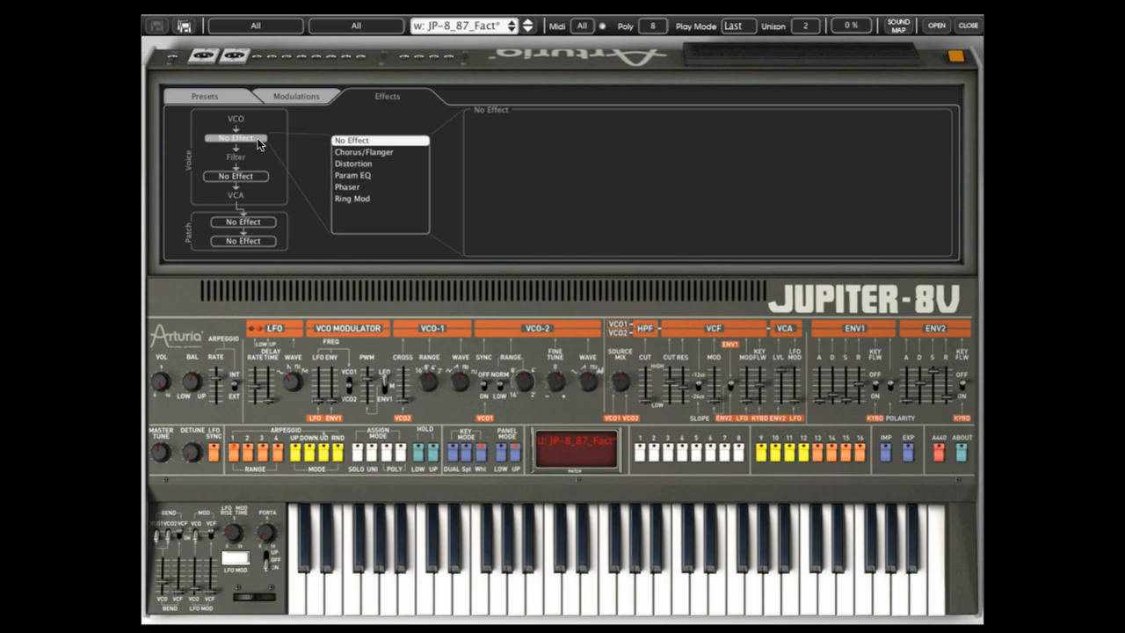
pyautogui.click(356, 198)
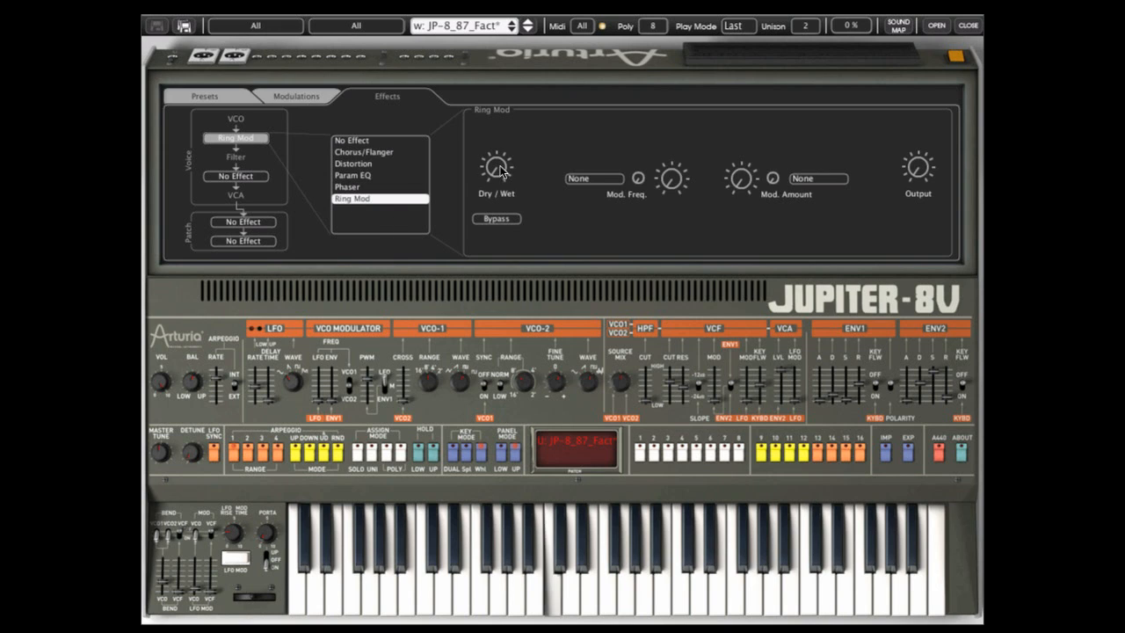
pyautogui.moveTo(671, 178); pyautogui.dragTo(668, 135)
pyautogui.moveTo(678, 176); pyautogui.dragTo(679, 91)
pyautogui.moveTo(676, 172); pyautogui.dragTo(691, 237)
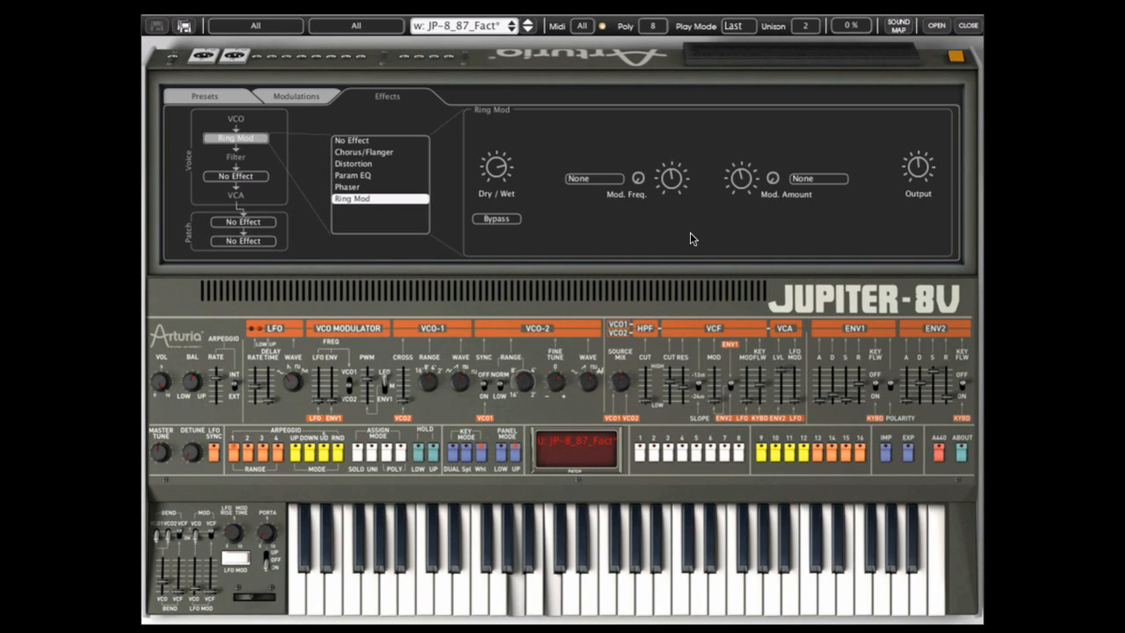
# Step: Try Chorus/Flanger, Distortion and Param EQ in the VCO effect slot, ending with Ring Mod selected again
pyautogui.click(387, 152)
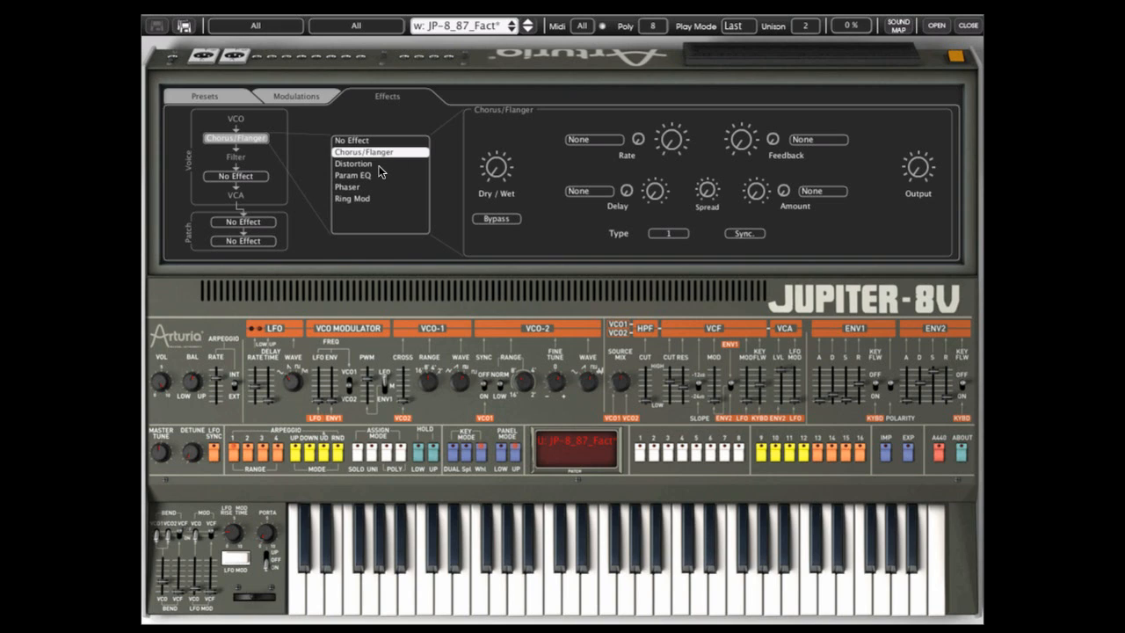
pyautogui.click(375, 165)
pyautogui.click(377, 177)
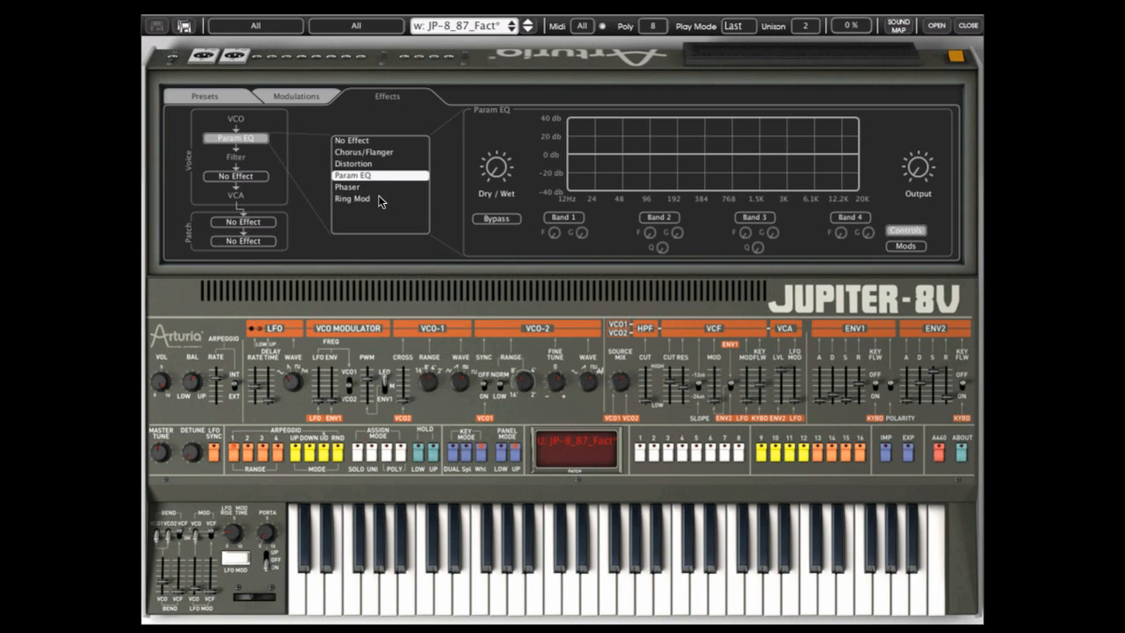
pyautogui.click(380, 198)
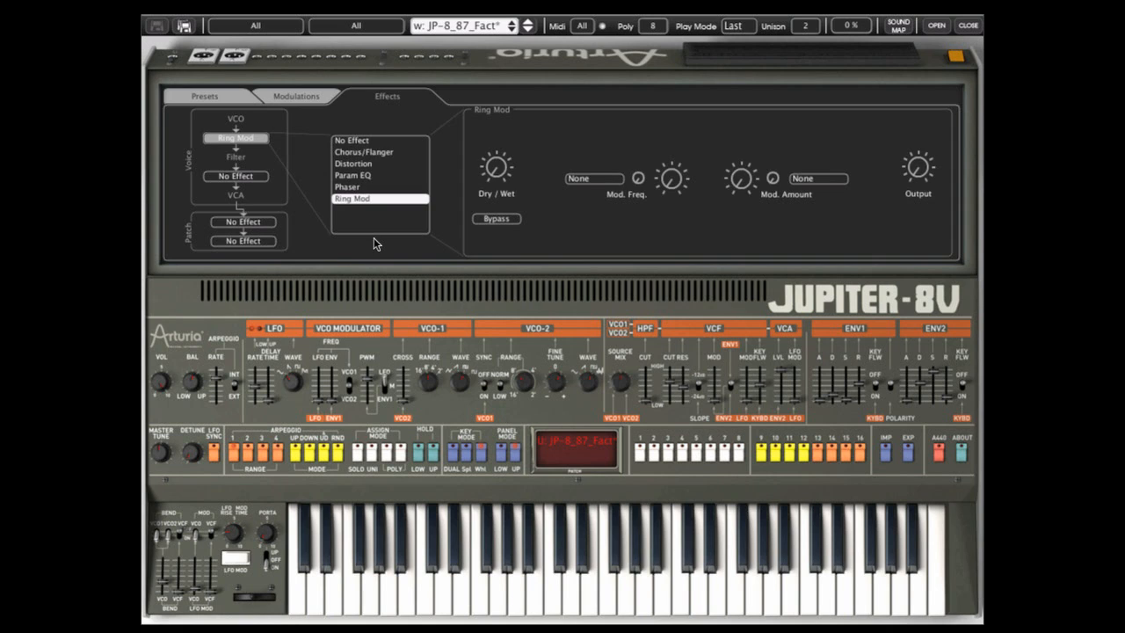
# Step: In the keyboard modulation settings, assign the first velocity destination to VCF Cutoff and adjust its amount
pyautogui.click(211, 95)
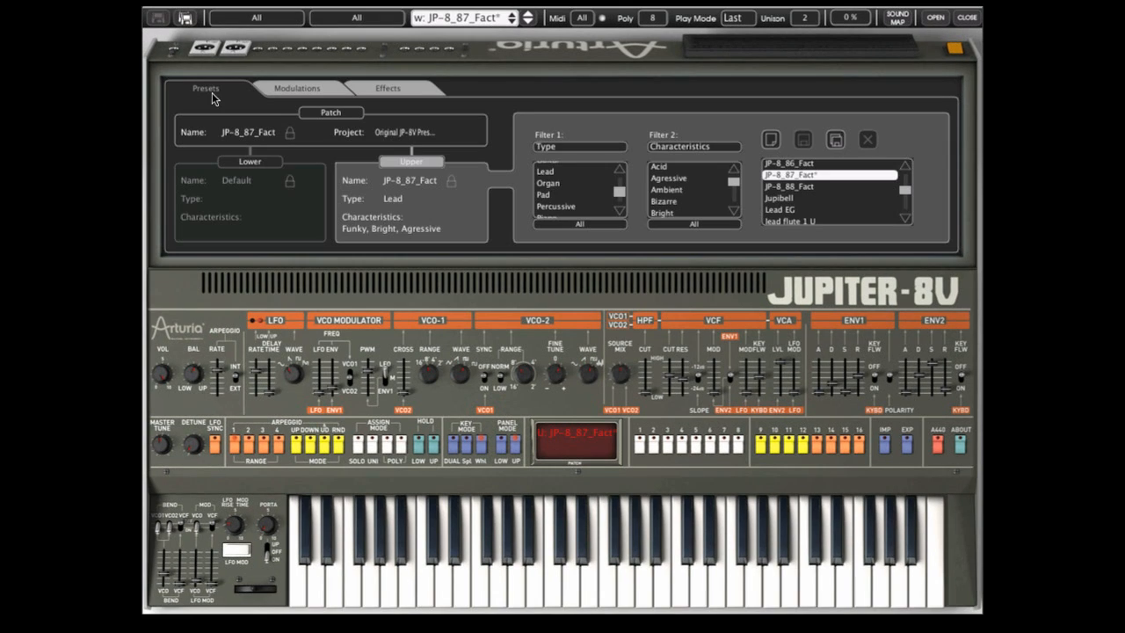
pyautogui.click(301, 88)
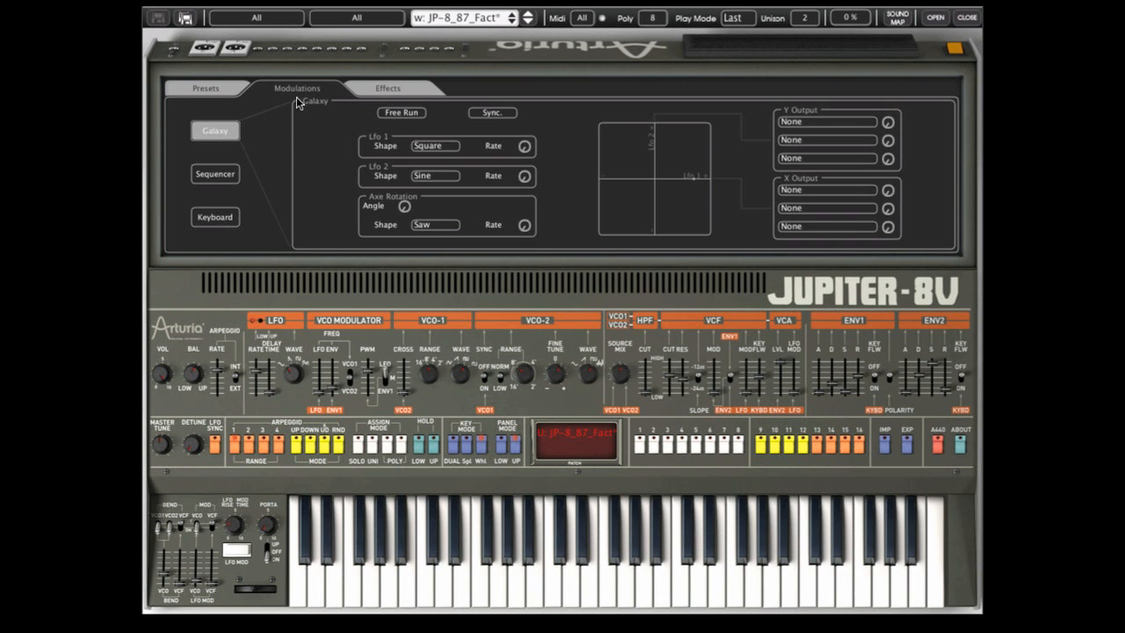
pyautogui.click(216, 219)
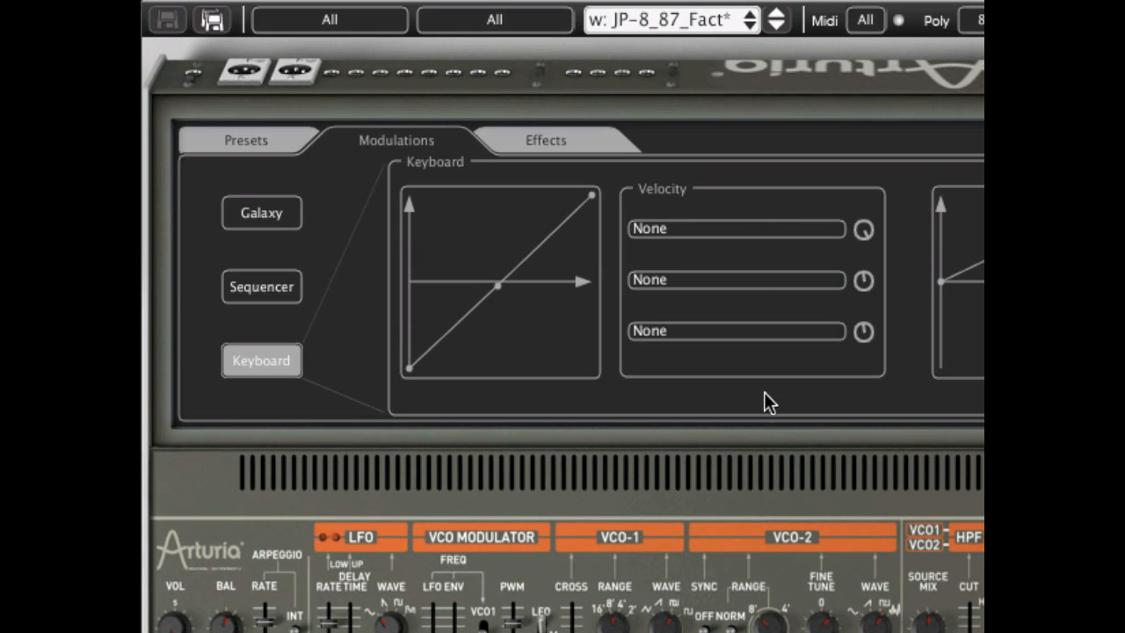
pyautogui.click(743, 235)
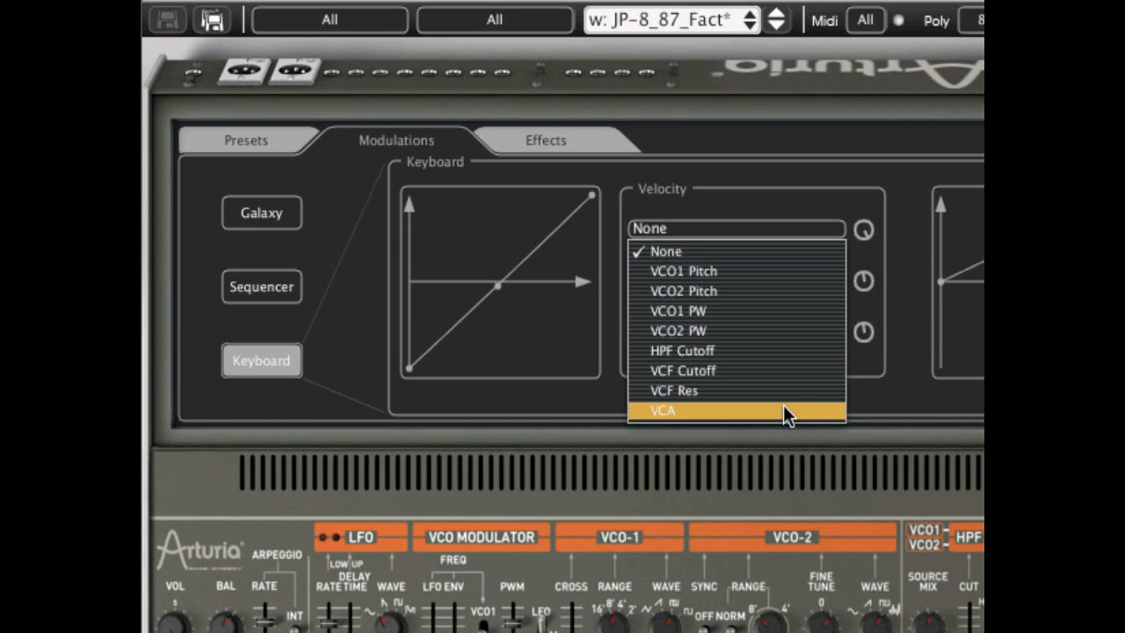
pyautogui.click(787, 369)
pyautogui.moveTo(864, 231)
pyautogui.mouseDown()
pyautogui.moveTo(861, 475)
pyautogui.moveTo(872, 475)
pyautogui.moveTo(870, 216)
pyautogui.mouseUp()
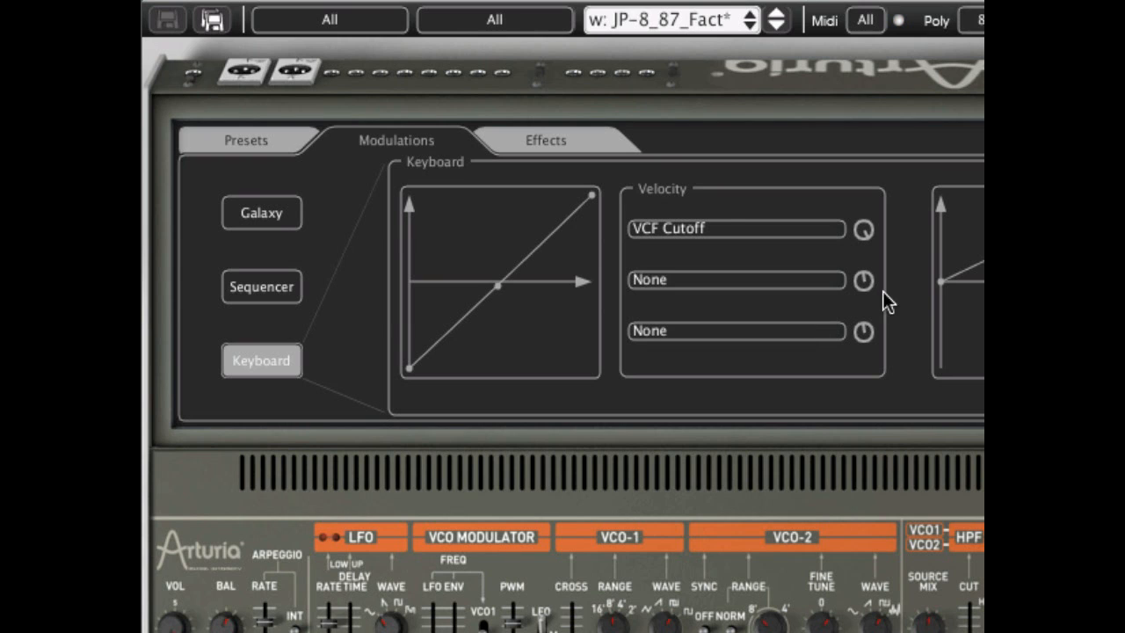
# Step: Bend the velocity curve into a steep exponential shape and set the first velocity destination to None
pyautogui.moveTo(496, 286); pyautogui.dragTo(599, 384)
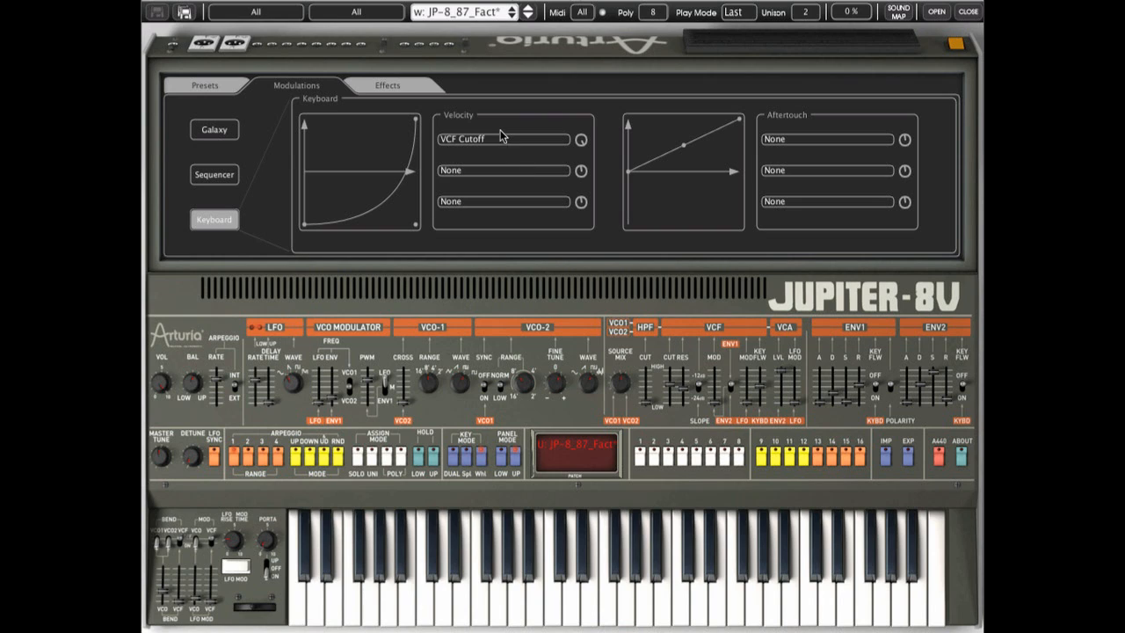
pyautogui.click(551, 139)
pyautogui.click(548, 154)
# Step: Route the sequencer's first output to VCF Cutoff and draw a wave-like pattern across its 32 steps
pyautogui.click(210, 175)
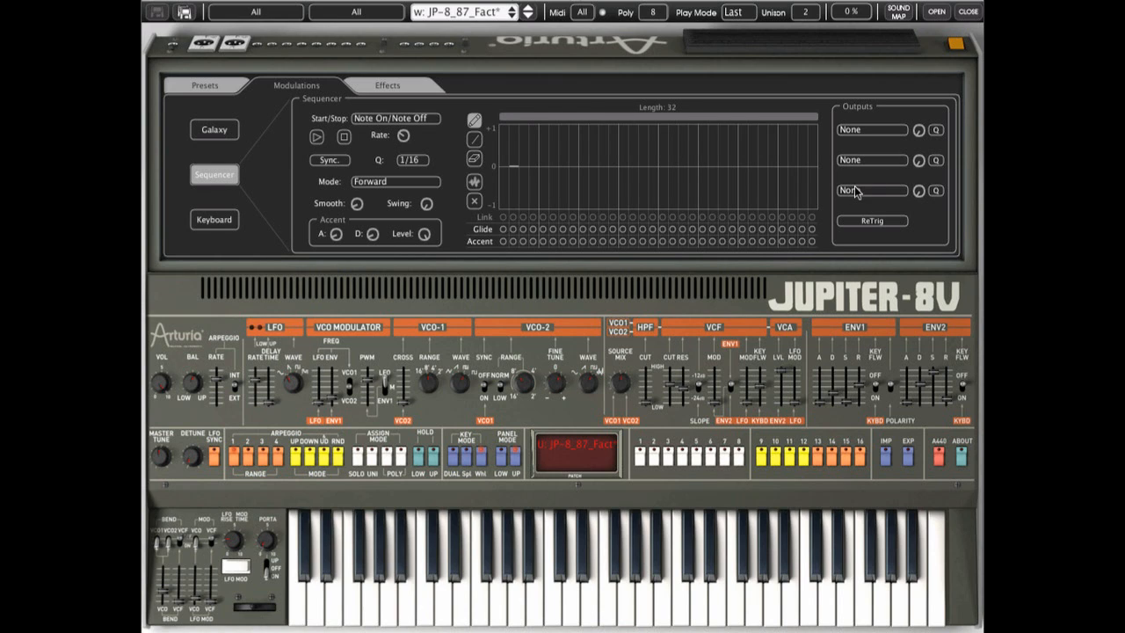
pyautogui.click(870, 132)
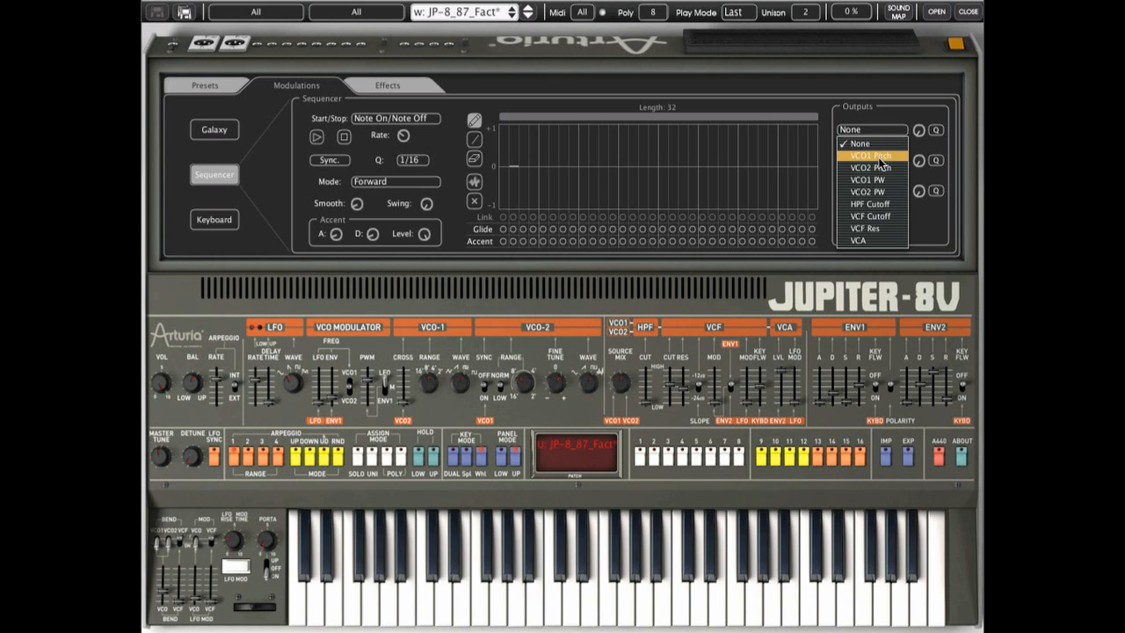
pyautogui.click(891, 217)
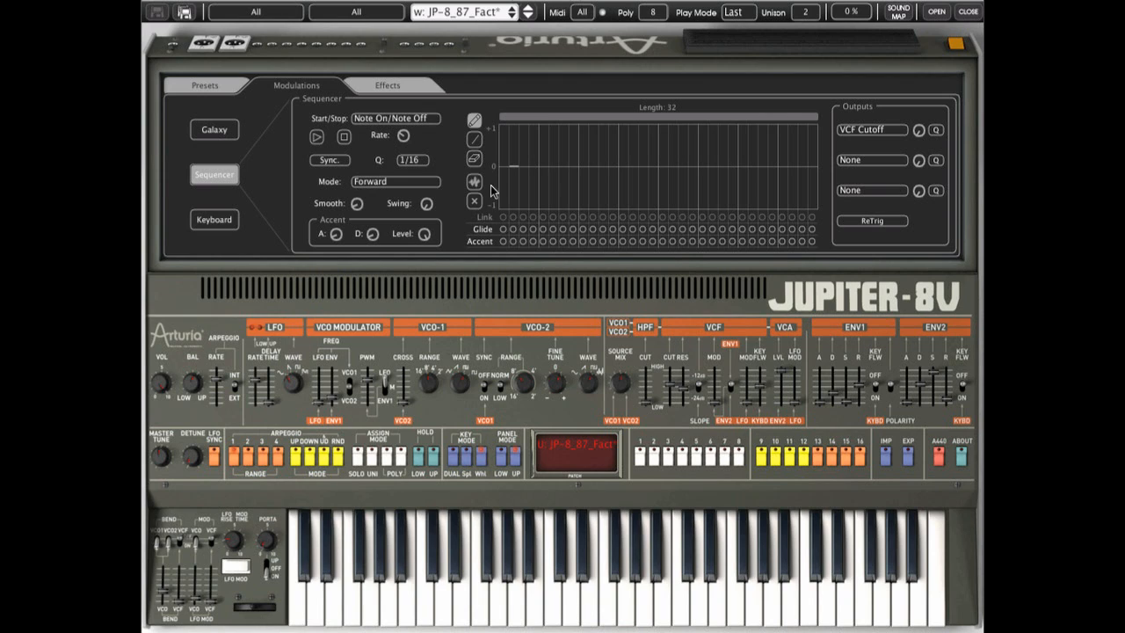
pyautogui.moveTo(506, 181)
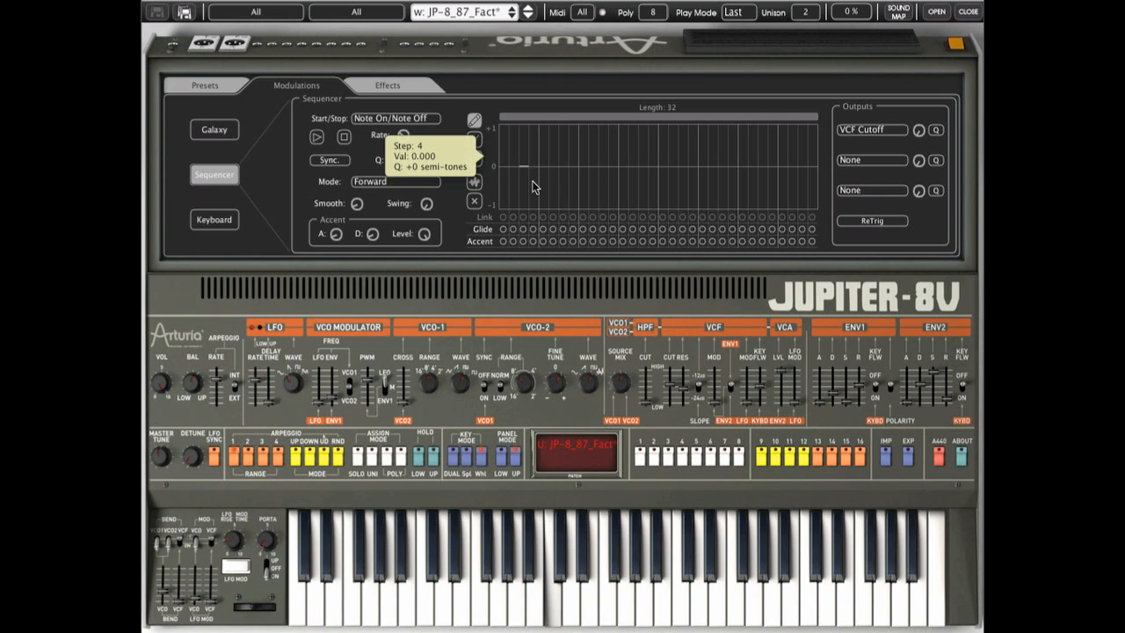
pyautogui.moveTo(502, 180)
pyautogui.mouseDown()
pyautogui.moveTo(533, 150)
pyautogui.moveTo(590, 167)
pyautogui.moveTo(703, 148)
pyautogui.moveTo(771, 184)
pyautogui.moveTo(812, 177)
pyautogui.mouseUp()
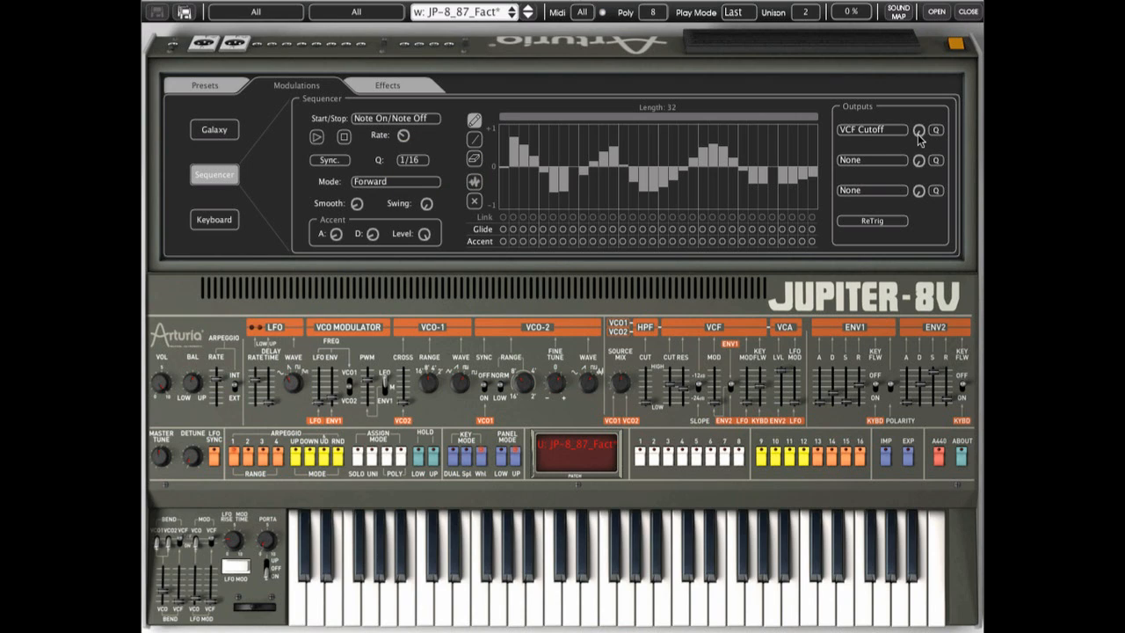
# Step: Raise the sequencer's VCF Cutoff output amount and adjust the sequencer rate, with Q at 1/8
pyautogui.moveTo(920, 133)
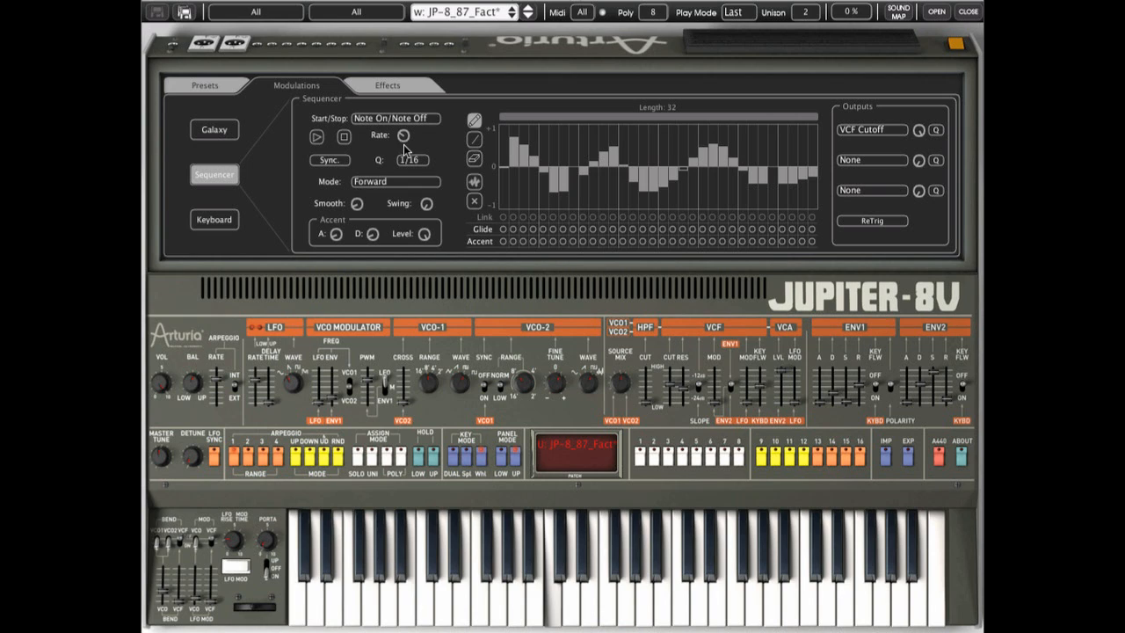
pyautogui.moveTo(404, 139)
pyautogui.moveTo(403, 138); pyautogui.dragTo(402, 176)
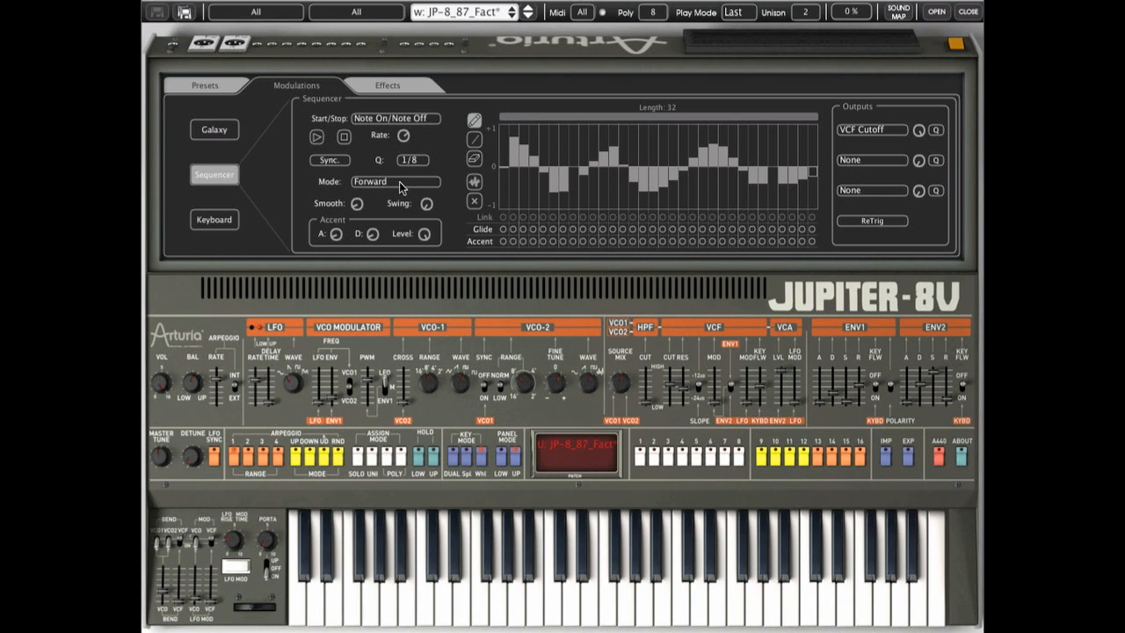
# Step: Try the Backward, Back and forth, and Random playback modes for the sequencer
pyautogui.click(399, 181)
pyautogui.click(406, 199)
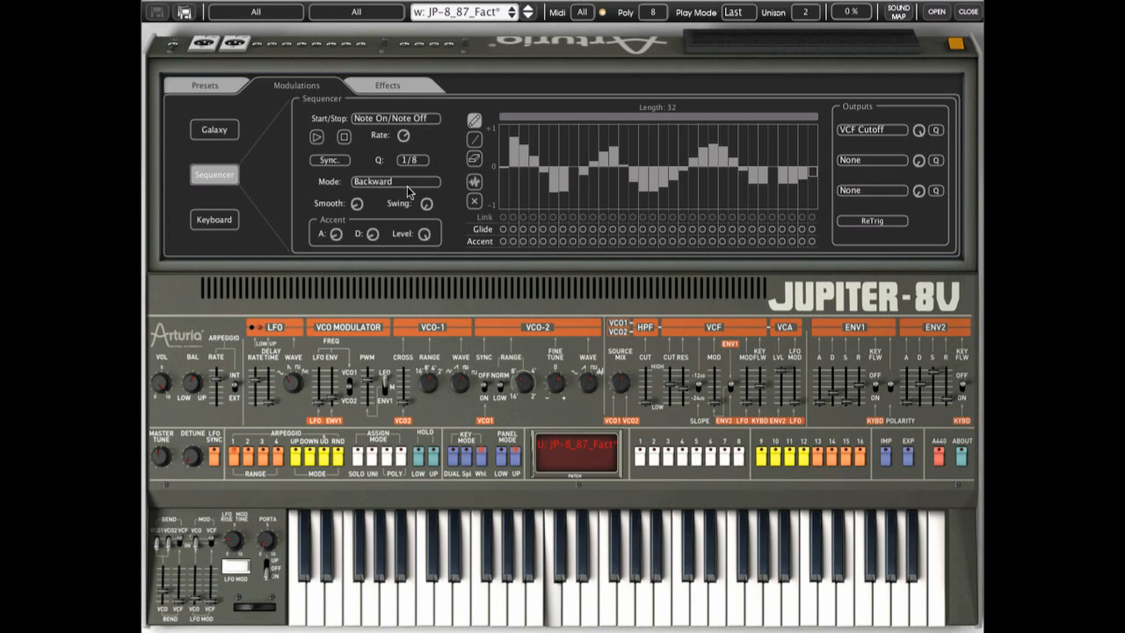
pyautogui.click(406, 182)
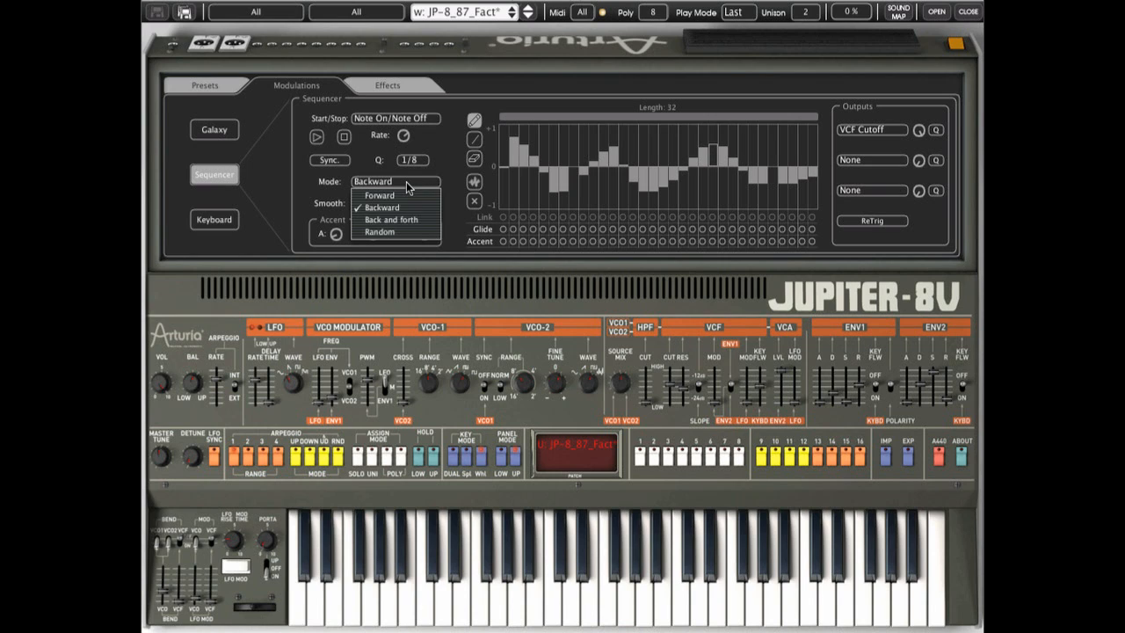
pyautogui.click(413, 218)
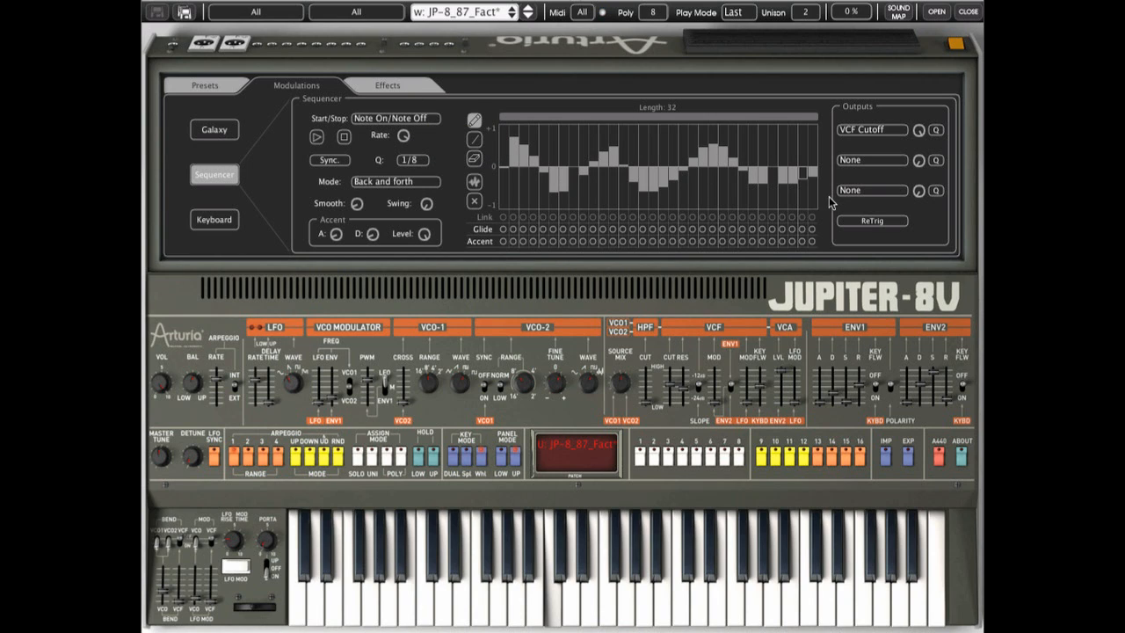
pyautogui.click(373, 181)
pyautogui.click(414, 228)
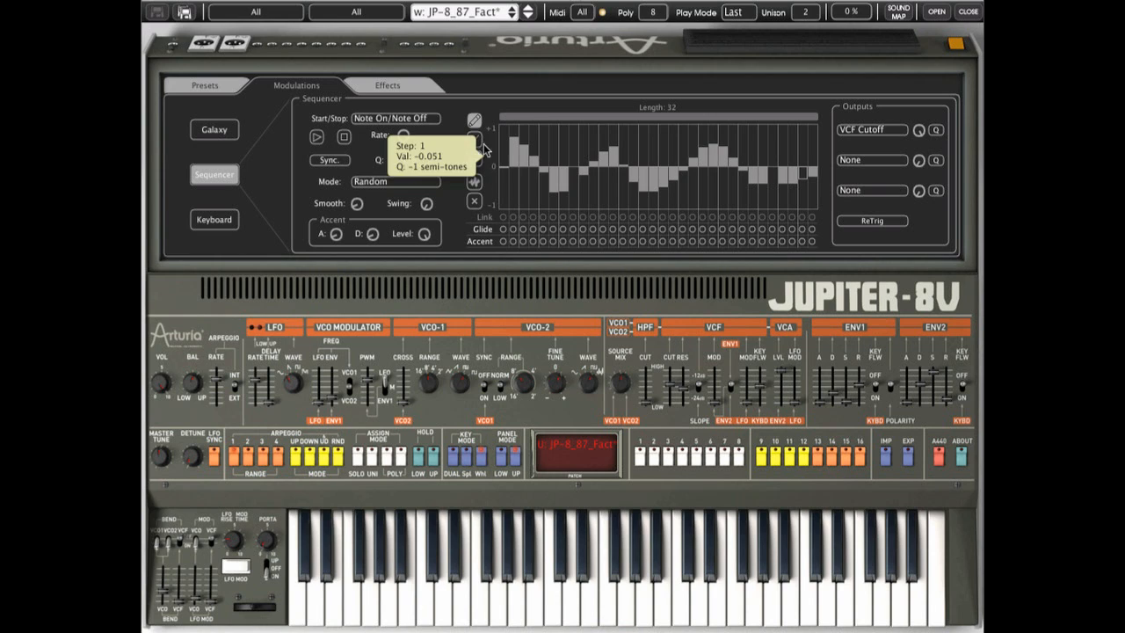
# Step: Randomize the sequencer's step values and set its playback mode to Forward
pyautogui.click(475, 182)
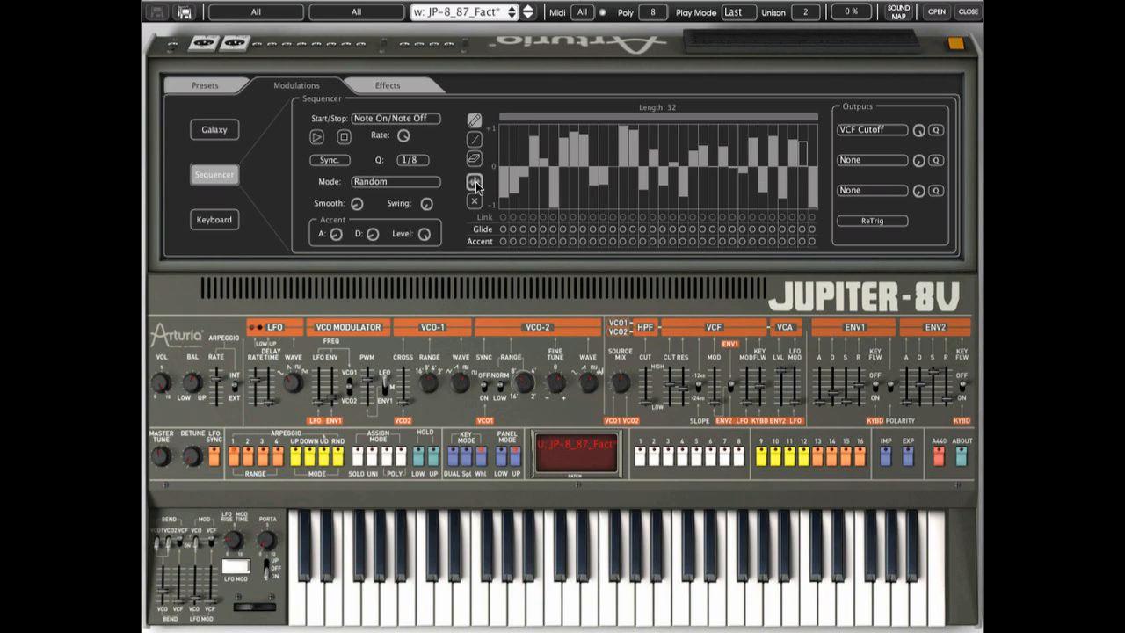
pyautogui.click(474, 182)
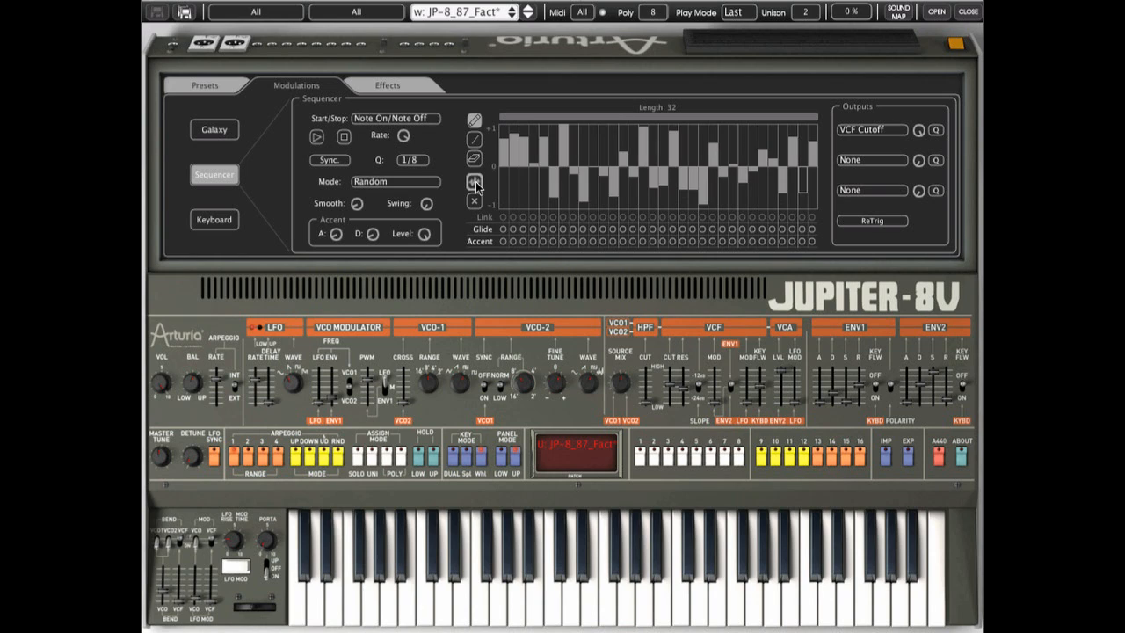
pyautogui.click(415, 184)
pyautogui.click(410, 220)
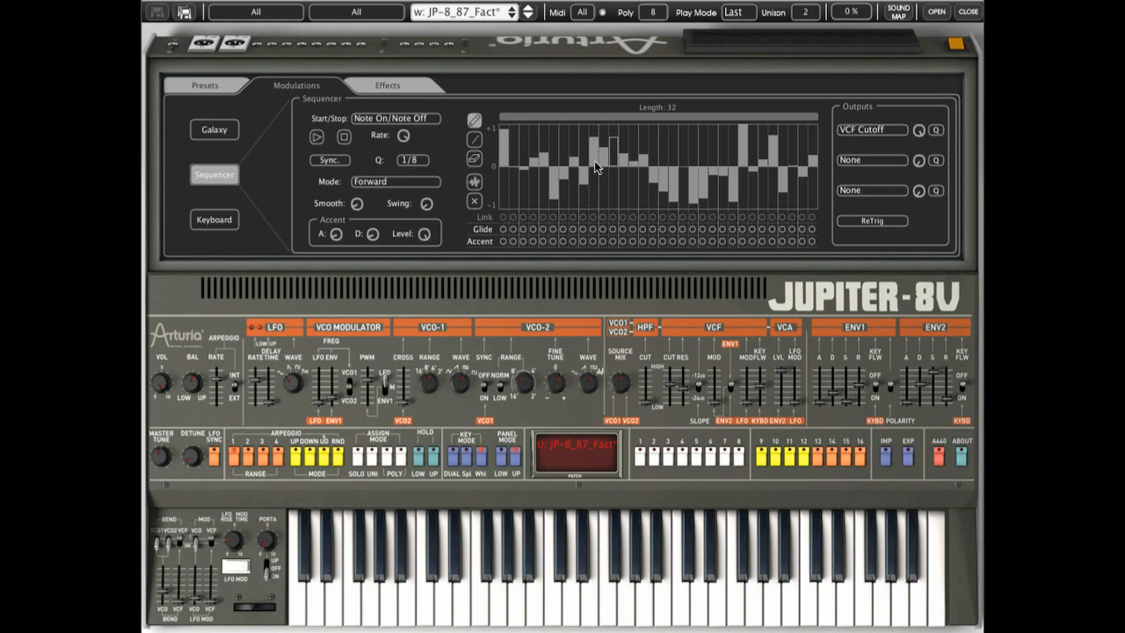
# Step: Turn on accents for steps 5 and 6 of the sequencer pattern
pyautogui.click(551, 240)
pyautogui.click(542, 241)
pyautogui.moveTo(694, 187)
# Step: In the Galaxy modulation settings, set the Lfo 1 shape to Sine
pyautogui.click(208, 130)
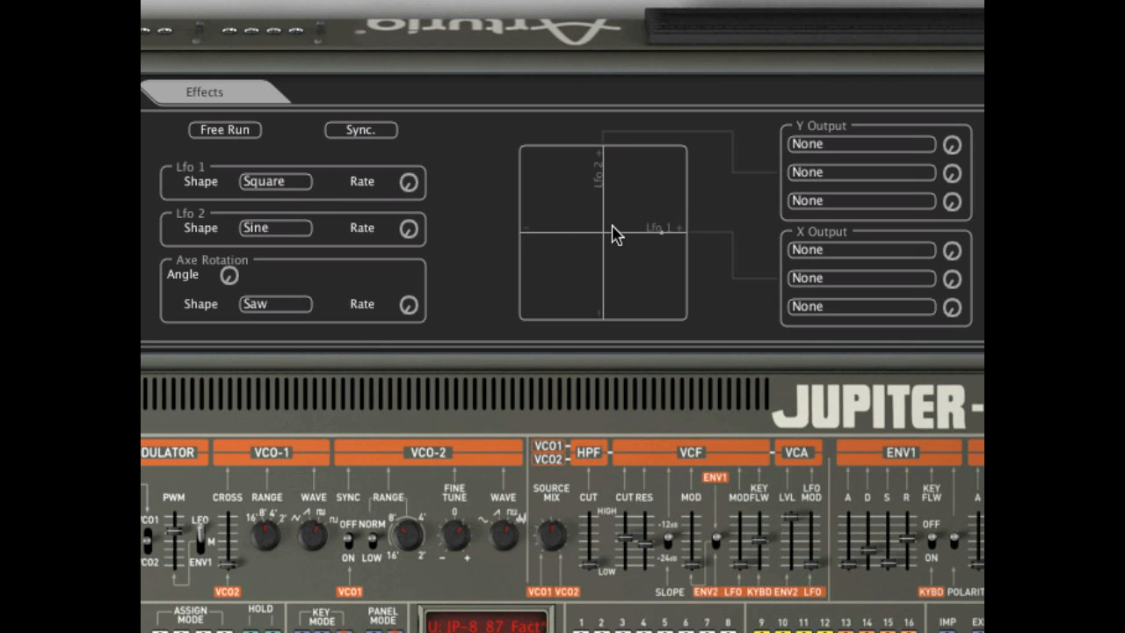
pyautogui.click(300, 186)
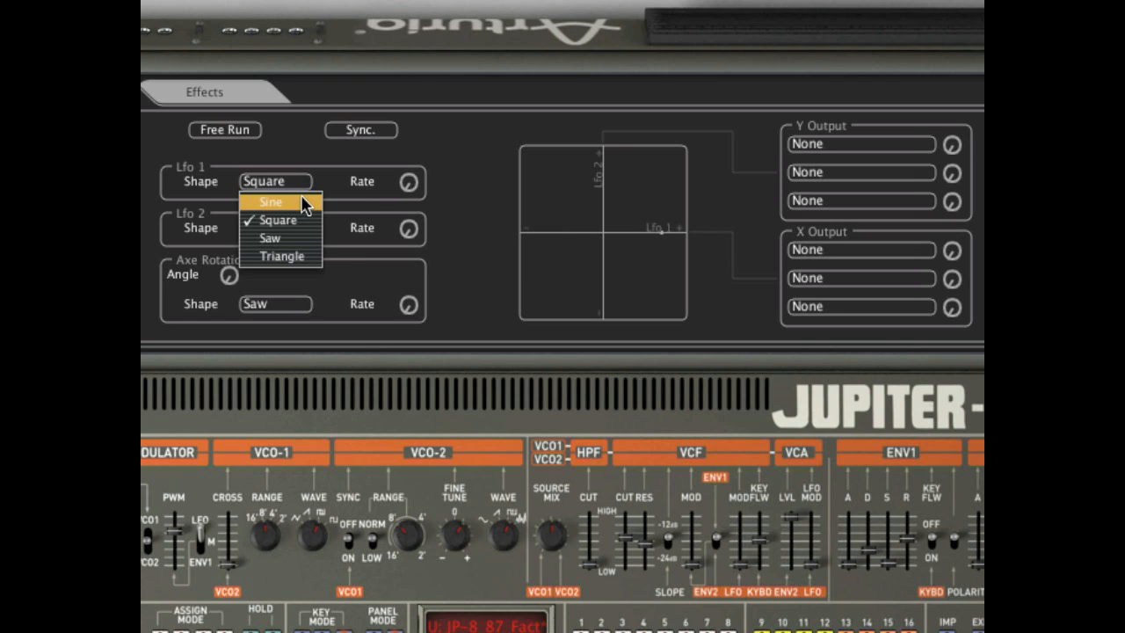
pyautogui.click(305, 202)
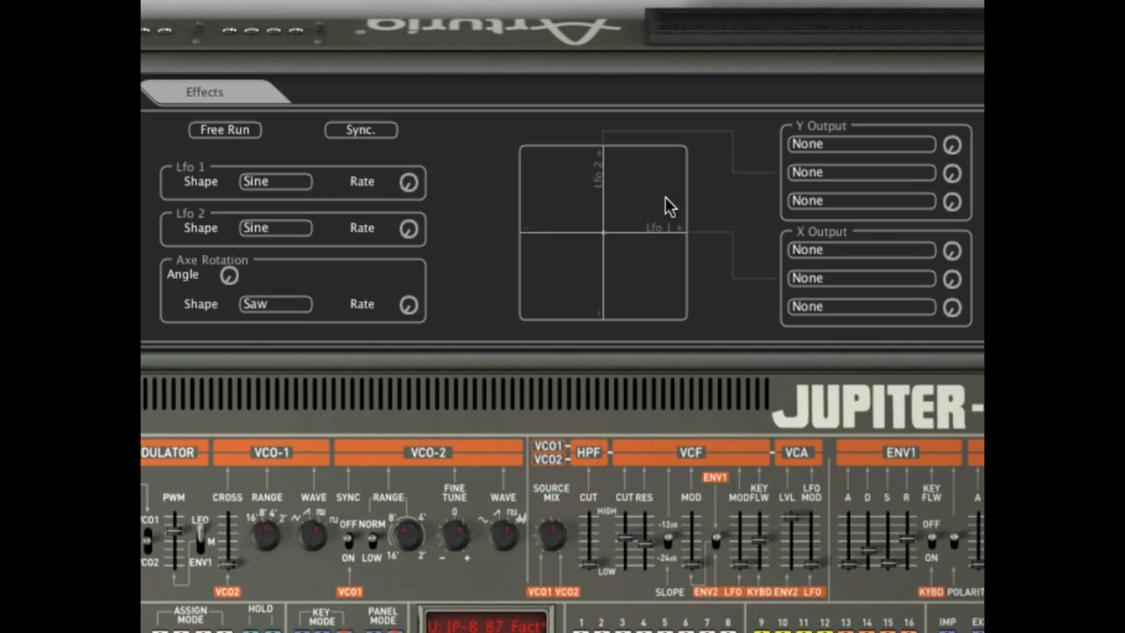
# Step: Route Galaxy's first X output to VCF Cutoff and set the sequencer's first output to None
pyautogui.click(895, 251)
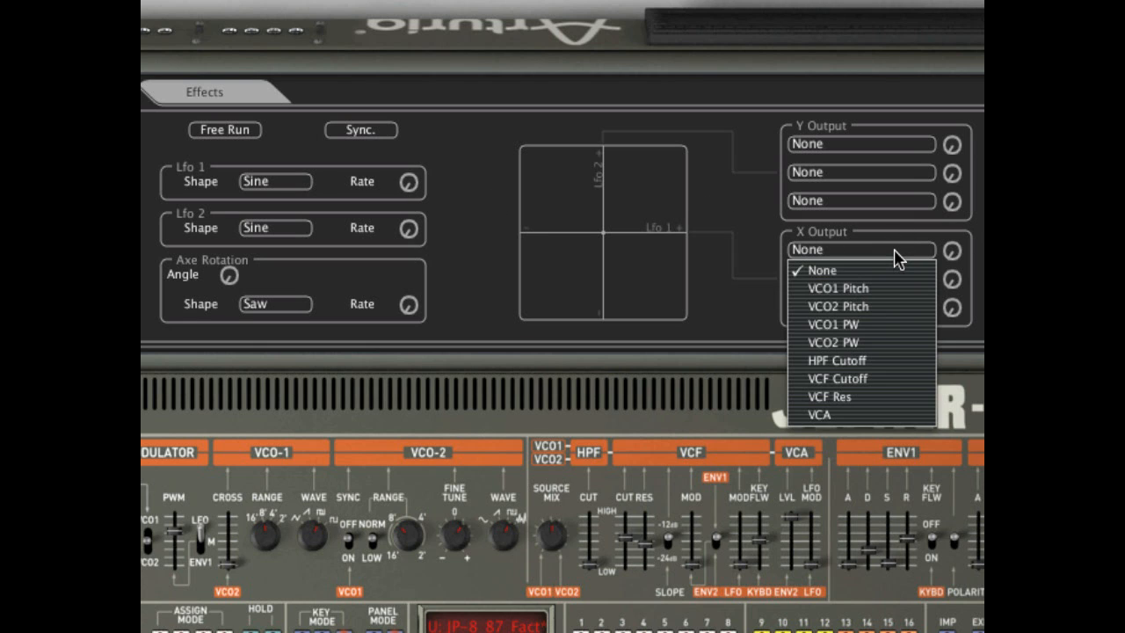
pyautogui.click(892, 378)
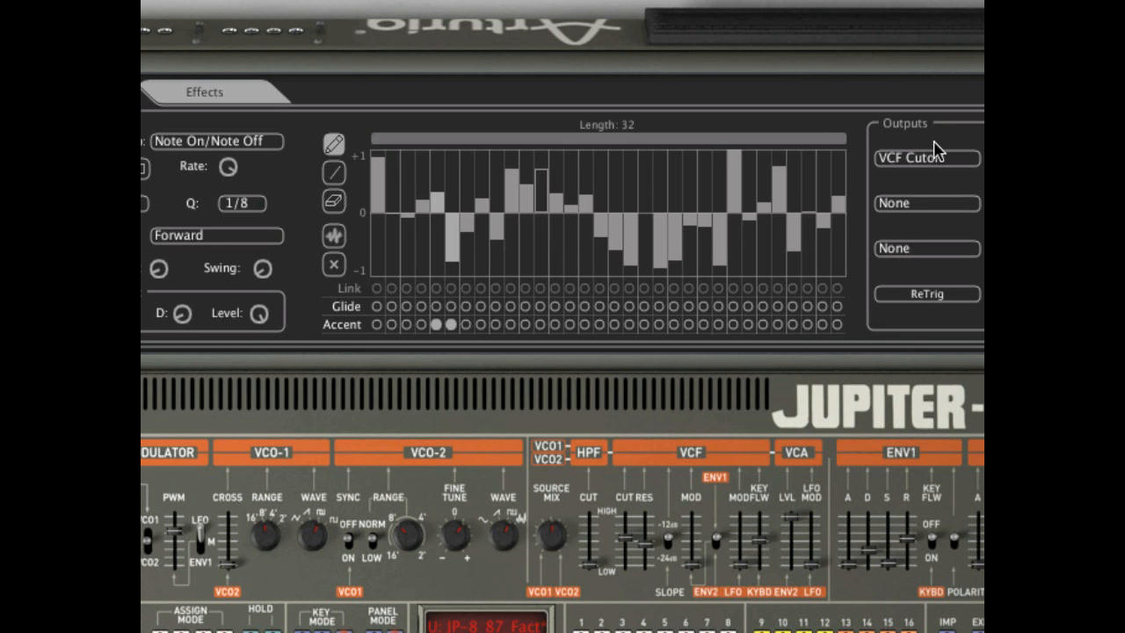
pyautogui.click(936, 155)
pyautogui.click(956, 180)
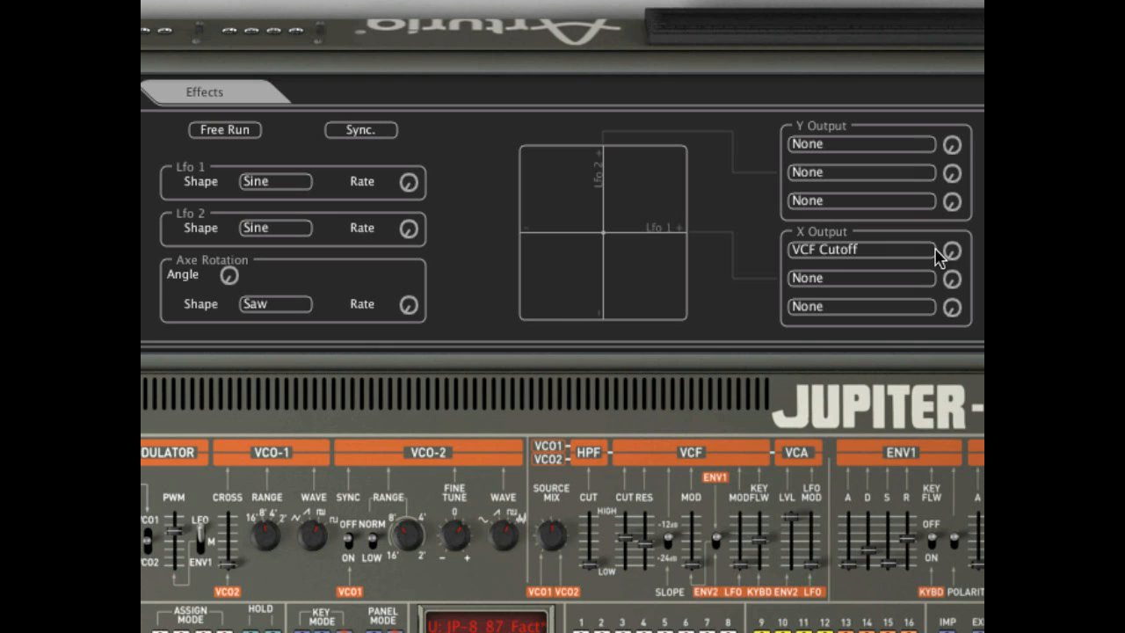
# Step: Raise the amount of Galaxy's VCF Cutoff X output and increase the Lfo 1 rate
pyautogui.moveTo(953, 251); pyautogui.dragTo(982, 33)
pyautogui.moveTo(409, 186); pyautogui.dragTo(427, 35)
# Step: Set Galaxy's Lfo 2 shape to Saw
pyautogui.click(275, 234)
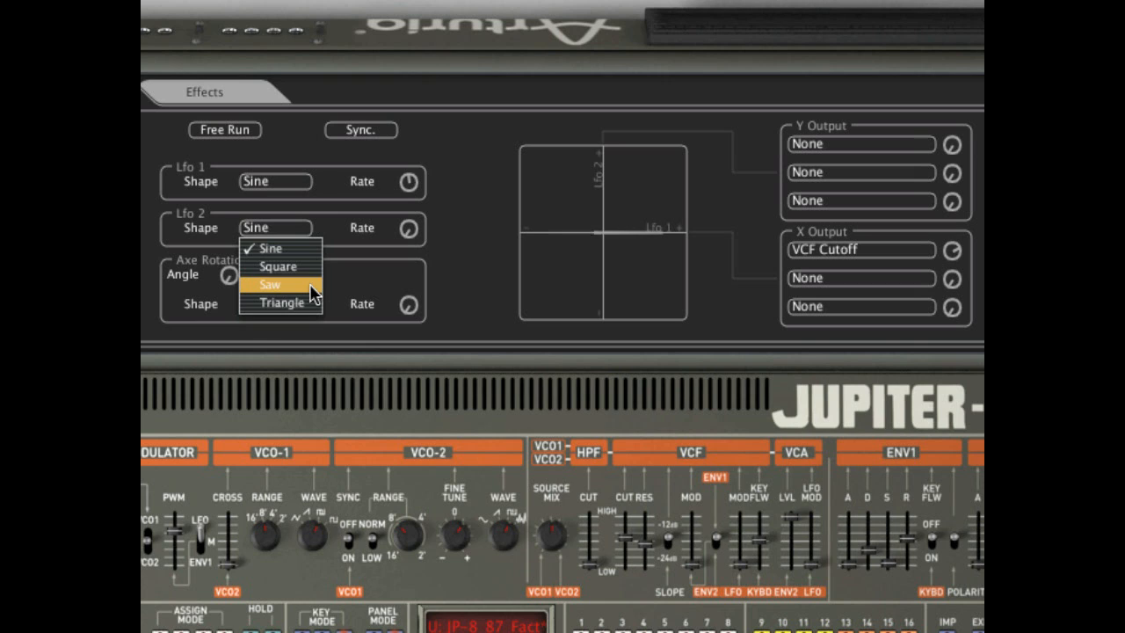
pyautogui.click(272, 284)
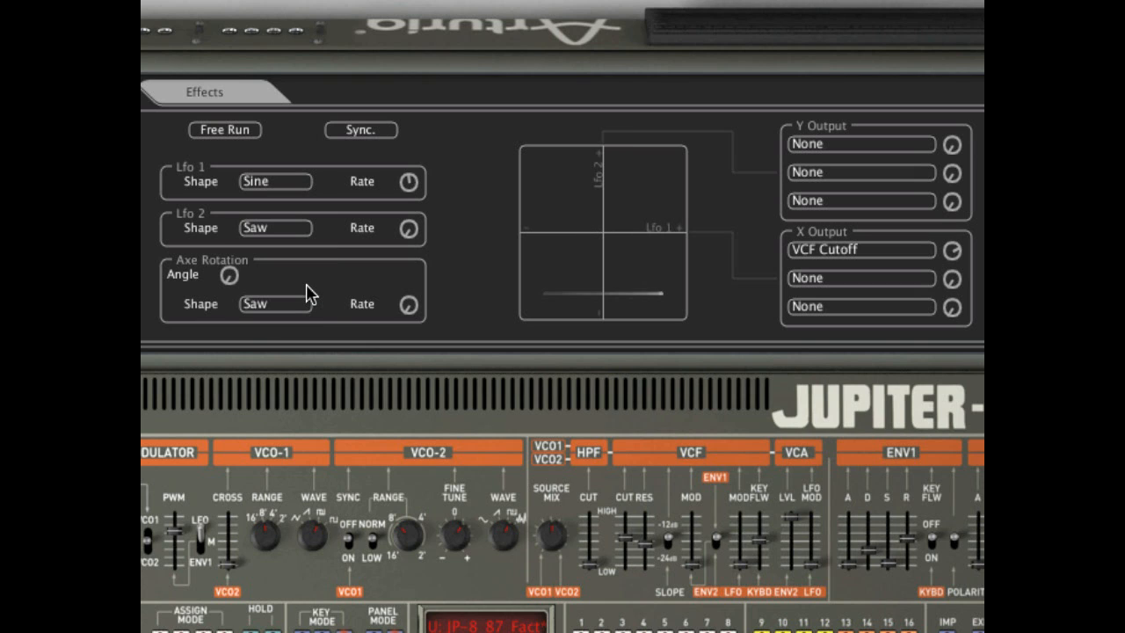
# Step: Route Galaxy's first Y output to VCO1 Pitch and raise its modulation amount to a little below the middle
pyautogui.click(856, 146)
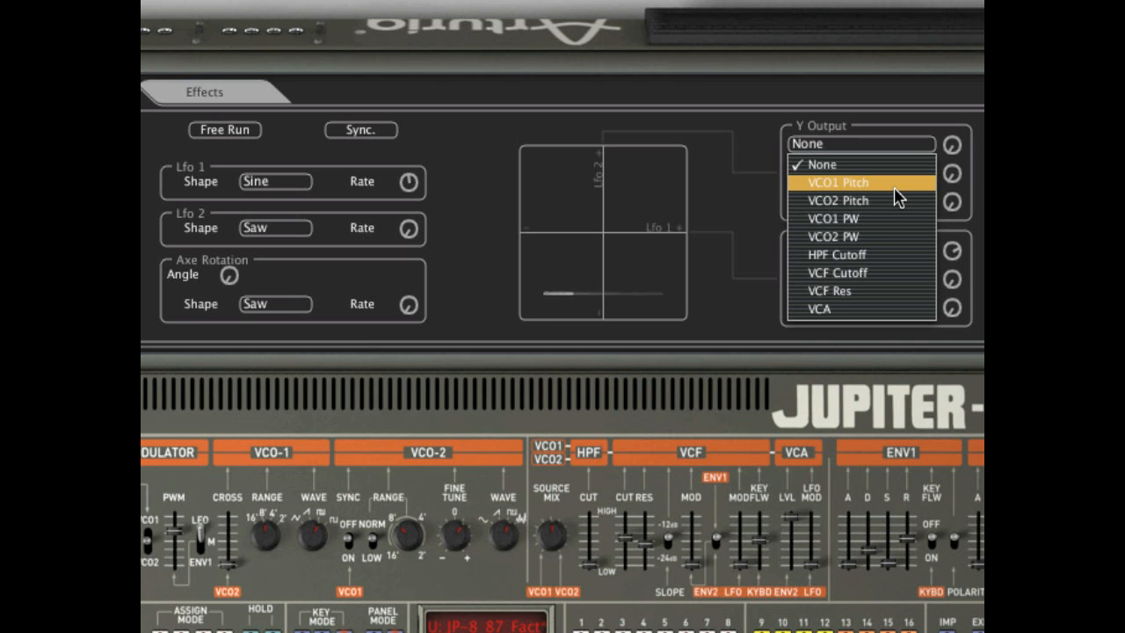
pyautogui.click(895, 186)
pyautogui.moveTo(954, 156); pyautogui.dragTo(982, 32)
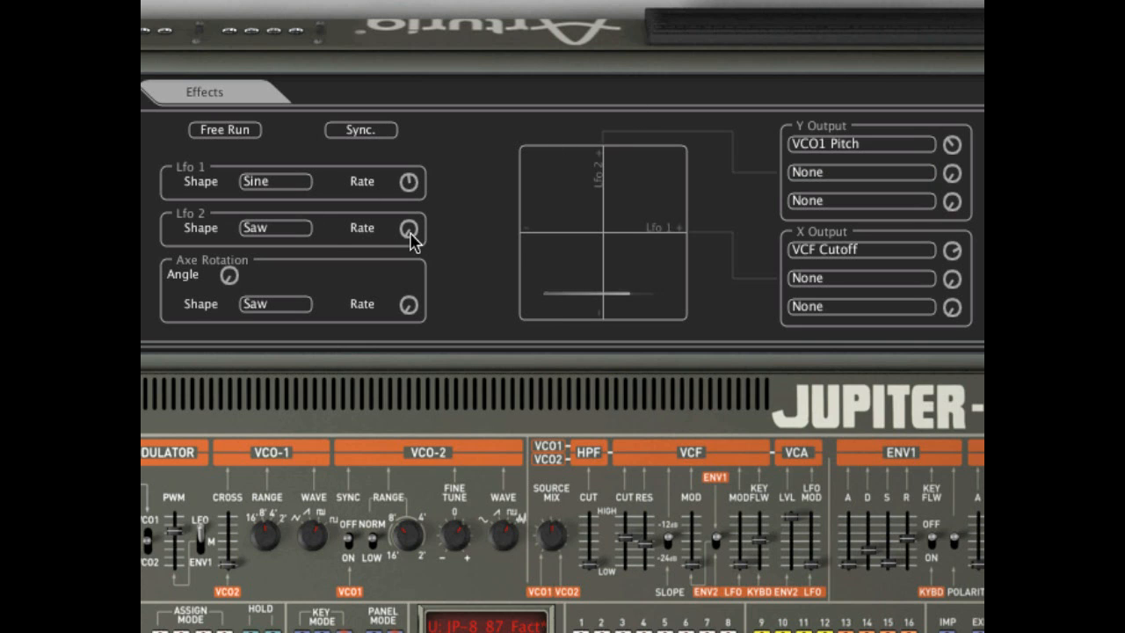
# Step: Raise Galaxy's Lfo 2 rate to slightly above the middle and fine-tune the Lfo 1 rate
pyautogui.moveTo(411, 239); pyautogui.dragTo(434, 53)
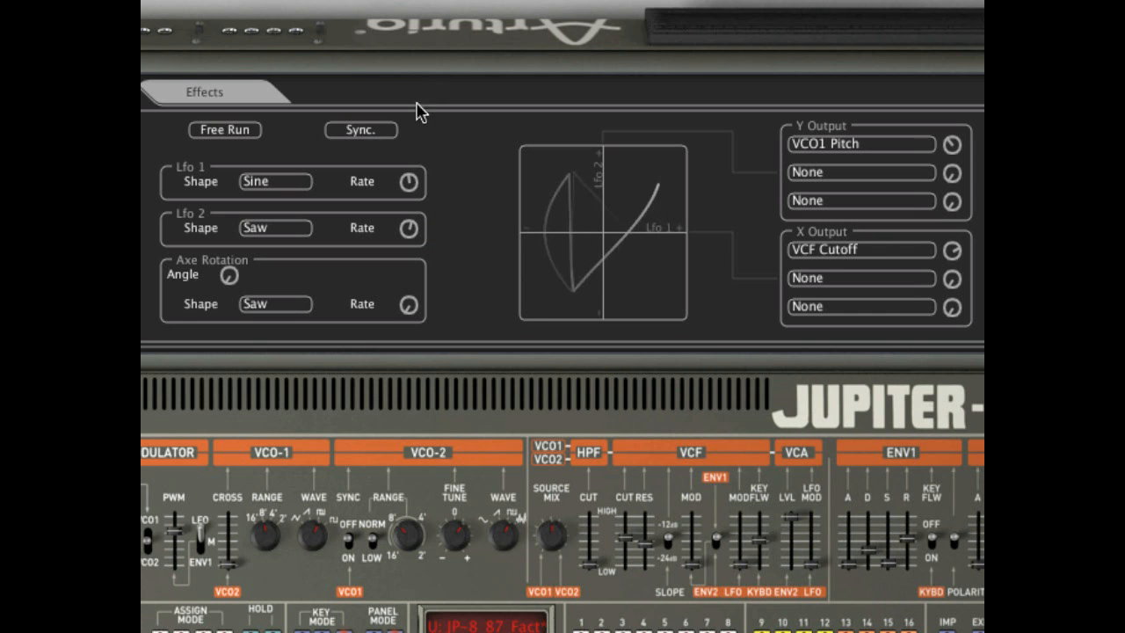
pyautogui.moveTo(406, 235)
pyautogui.mouseDown()
pyautogui.moveTo(410, 188)
pyautogui.moveTo(409, 223)
pyautogui.mouseUp()
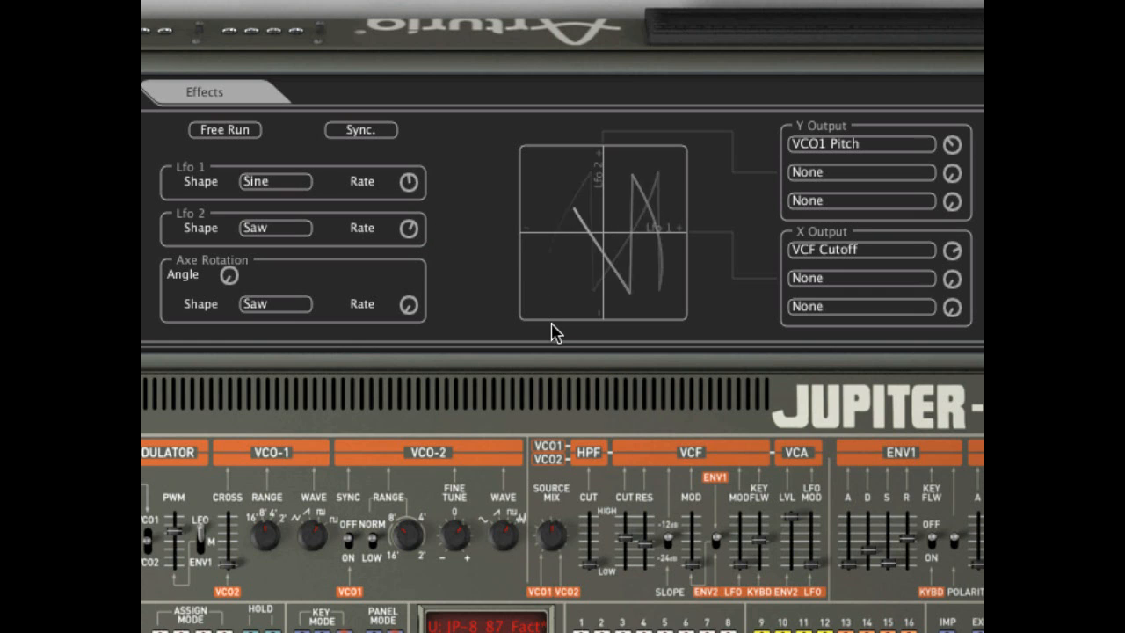
pyautogui.moveTo(409, 183)
pyautogui.mouseDown()
pyautogui.moveTo(412, 133)
pyautogui.moveTo(413, 190)
pyautogui.mouseUp()
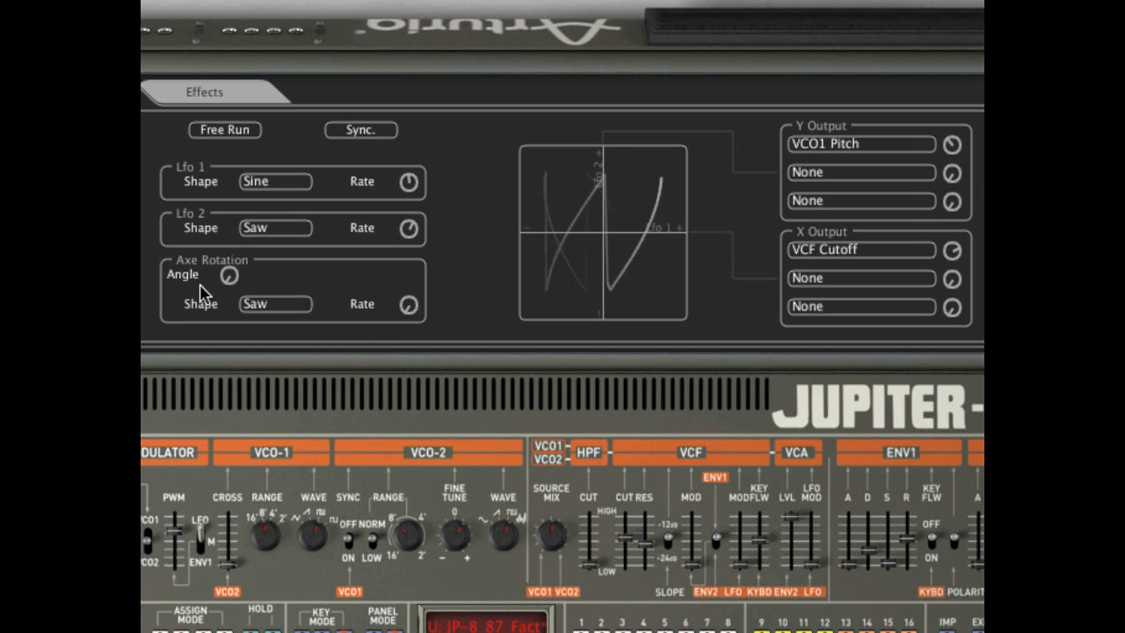
# Step: Keep the Axe Rotation angle at minimum, set the rotation shape to Sine and raise its rate to a little below the middle
pyautogui.moveTo(225, 275); pyautogui.dragTo(249, 384)
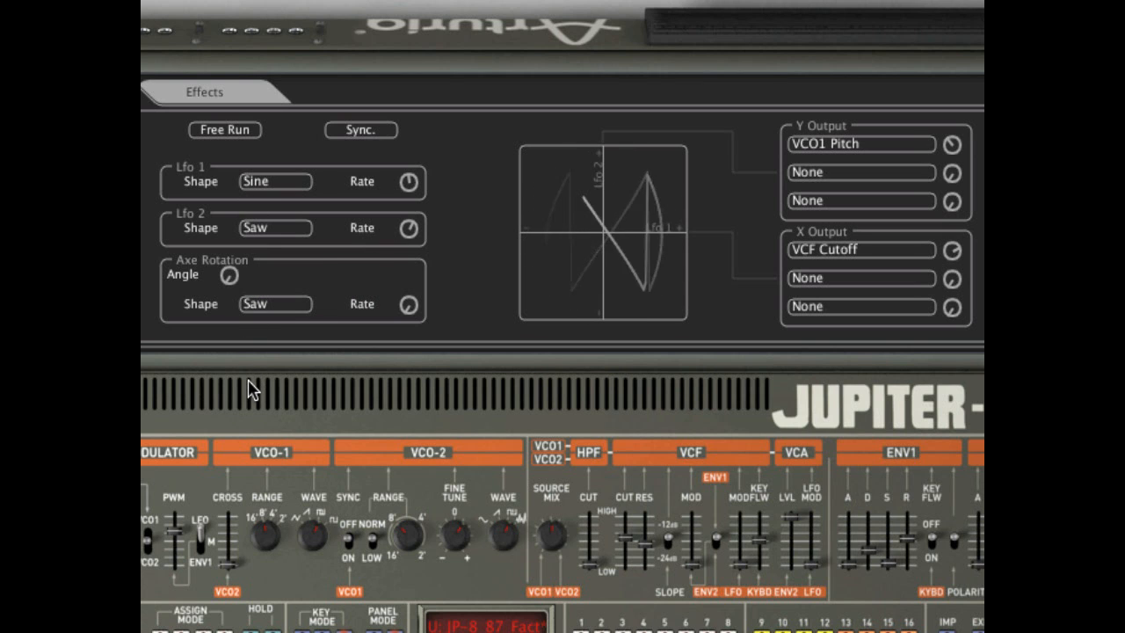
pyautogui.click(267, 308)
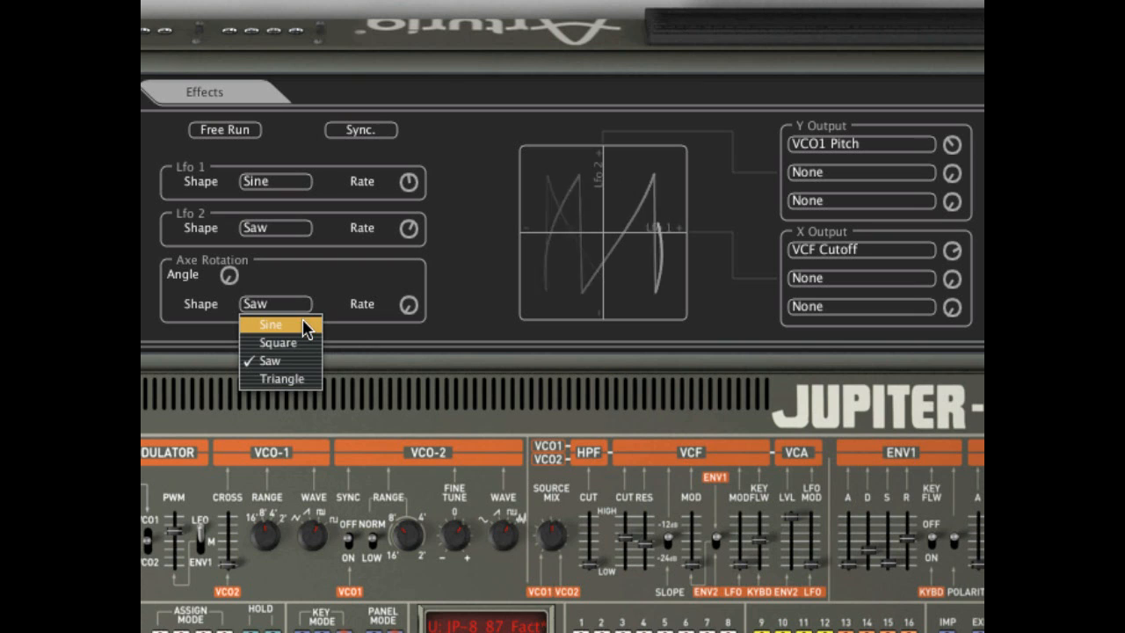
pyautogui.click(305, 325)
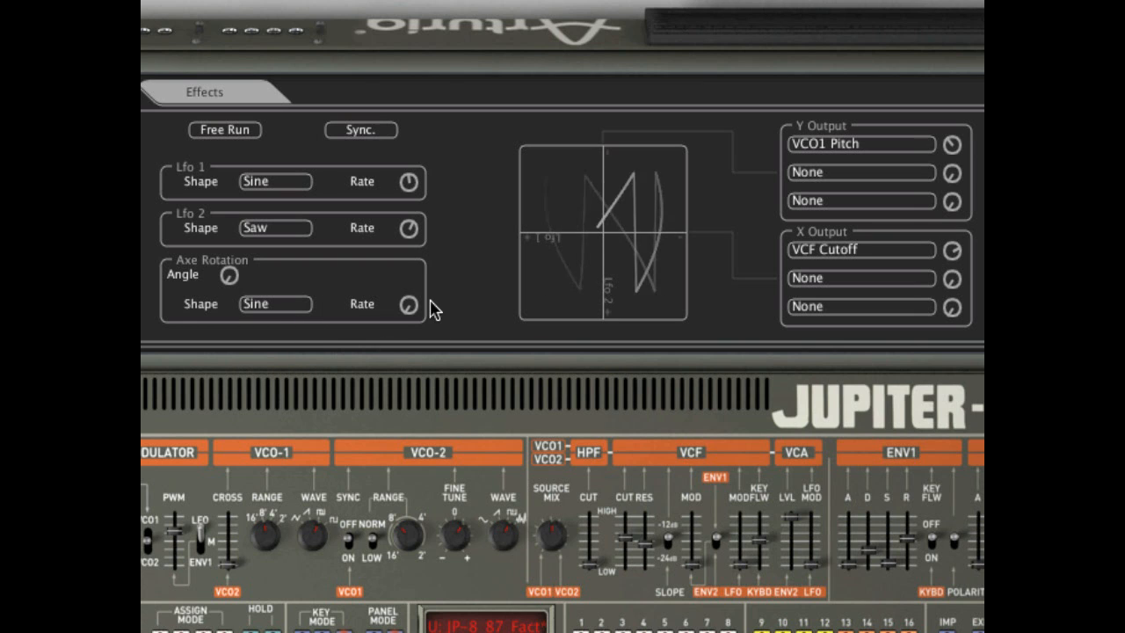
pyautogui.moveTo(410, 307); pyautogui.dragTo(422, 205)
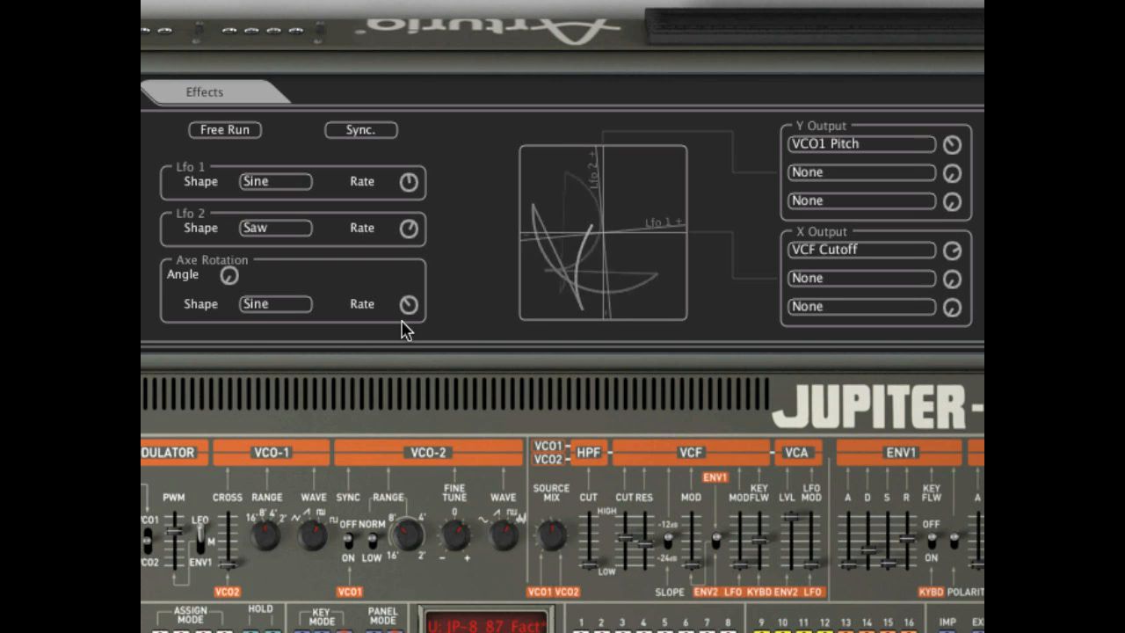
# Step: Increase the rates of Galaxy's Lfo 2 and Lfo 1 to about three quarters of their range
pyautogui.moveTo(408, 227)
pyautogui.moveTo(407, 227); pyautogui.dragTo(410, 201)
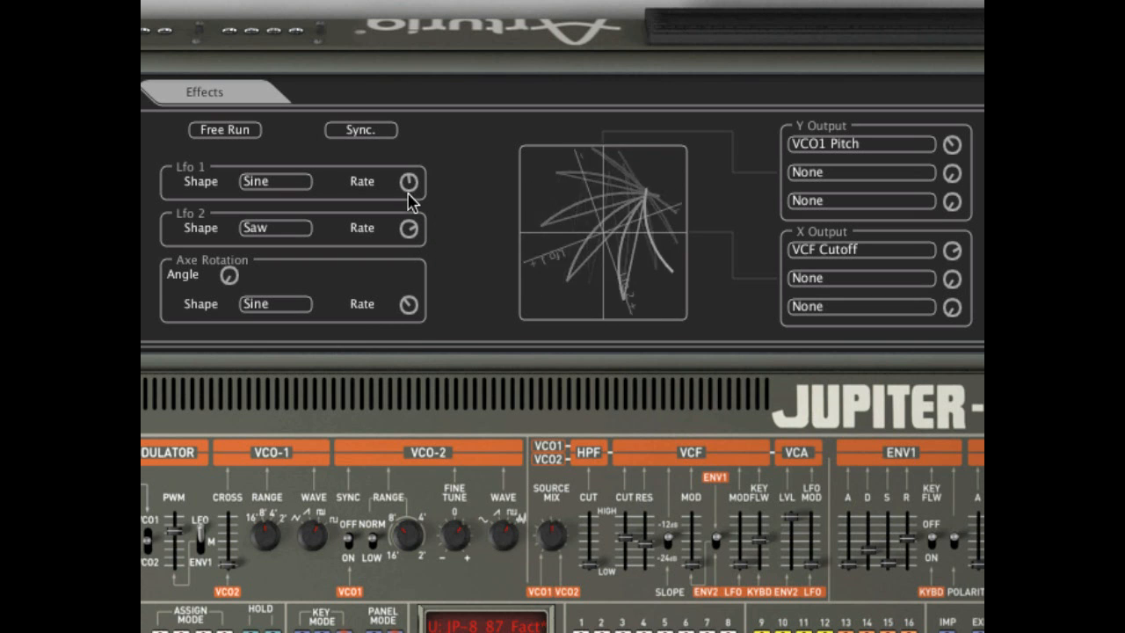
pyautogui.moveTo(411, 181); pyautogui.dragTo(414, 110)
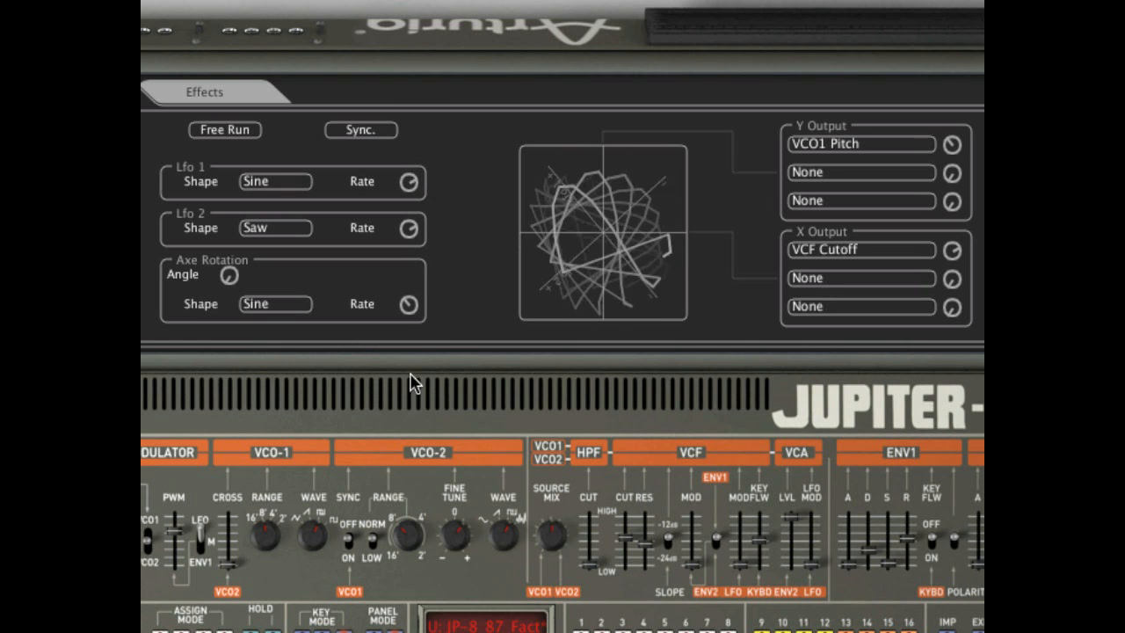
# Step: Slow the Axe Rotation rate down to a low setting and reduce the Lfo 2 rate to around the middle
pyautogui.moveTo(402, 317); pyautogui.dragTo(414, 391)
pyautogui.moveTo(413, 227); pyautogui.dragTo(429, 321)
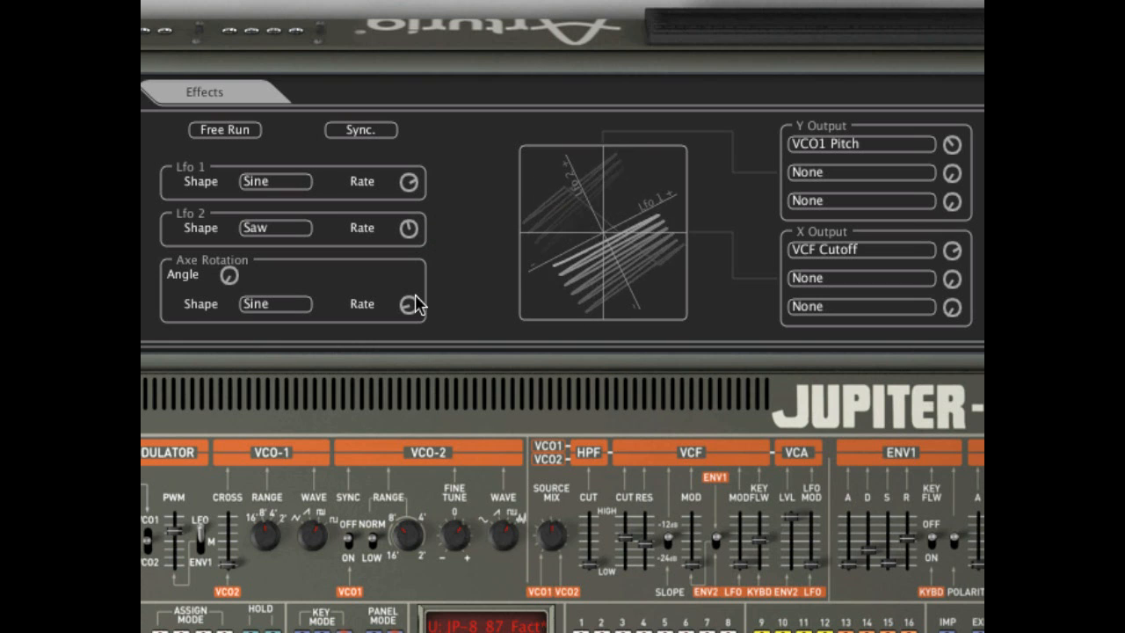
pyautogui.moveTo(415, 296)
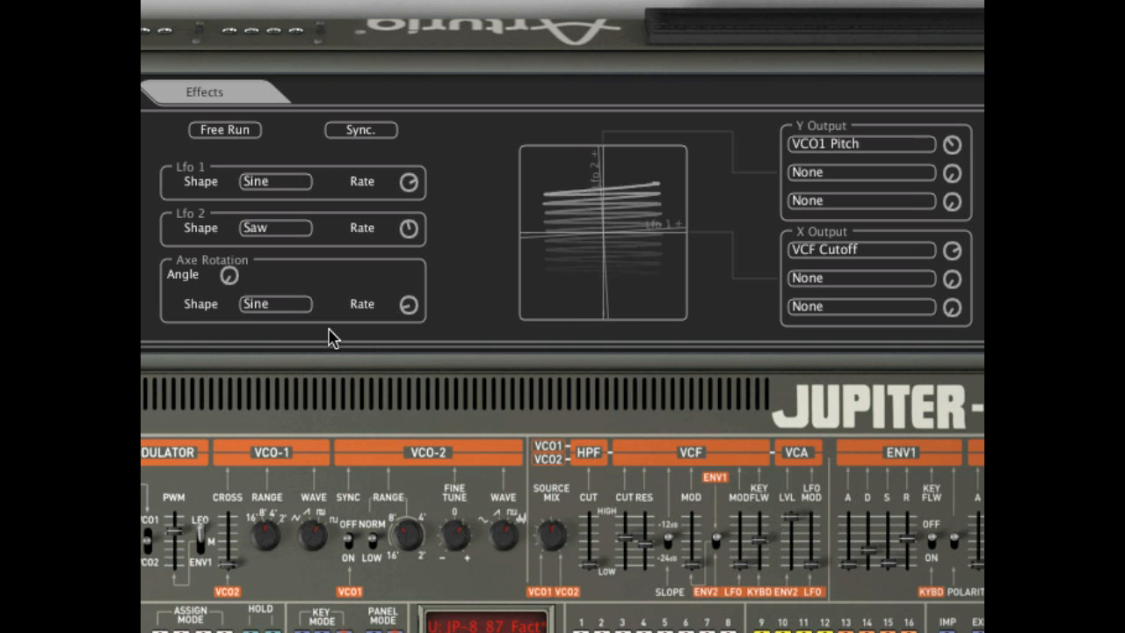
pyautogui.moveTo(408, 305); pyautogui.dragTo(409, 287)
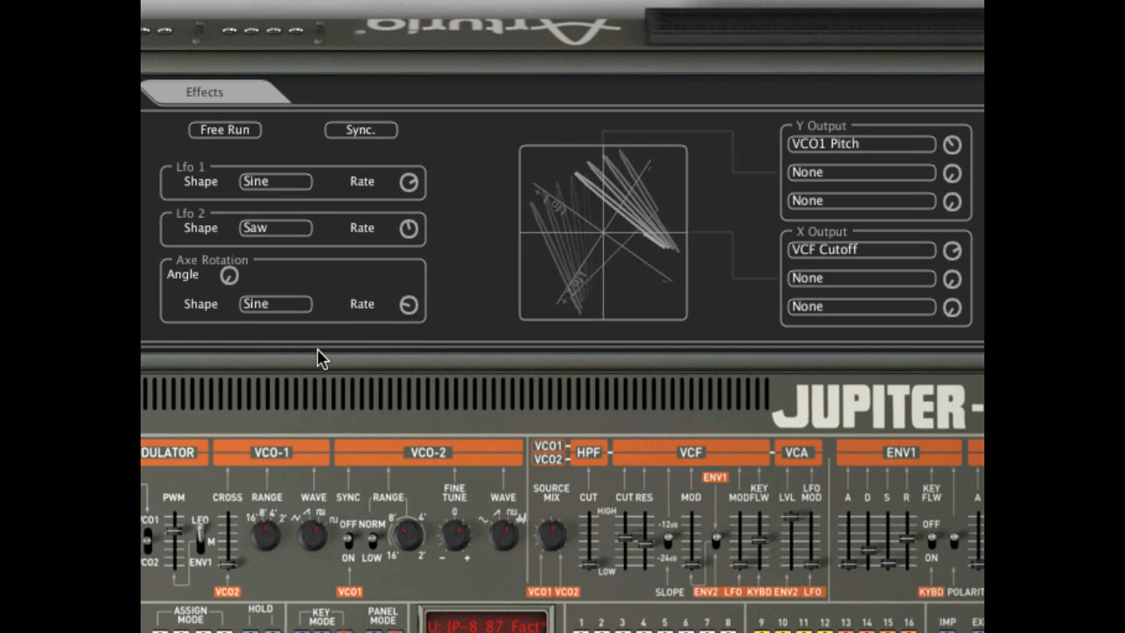
# Step: Set the Axe Rotation shape to Saw and raise the Axe Rotation and Lfo 2 rates to slightly above the middle
pyautogui.click(276, 307)
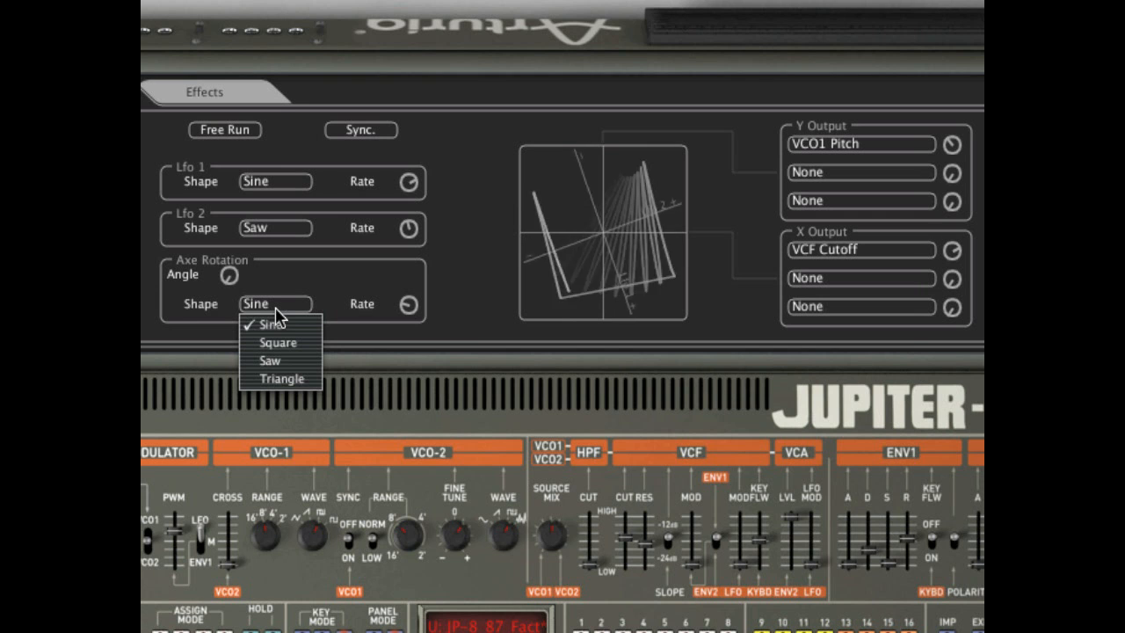
pyautogui.click(305, 362)
pyautogui.moveTo(406, 310); pyautogui.dragTo(420, 273)
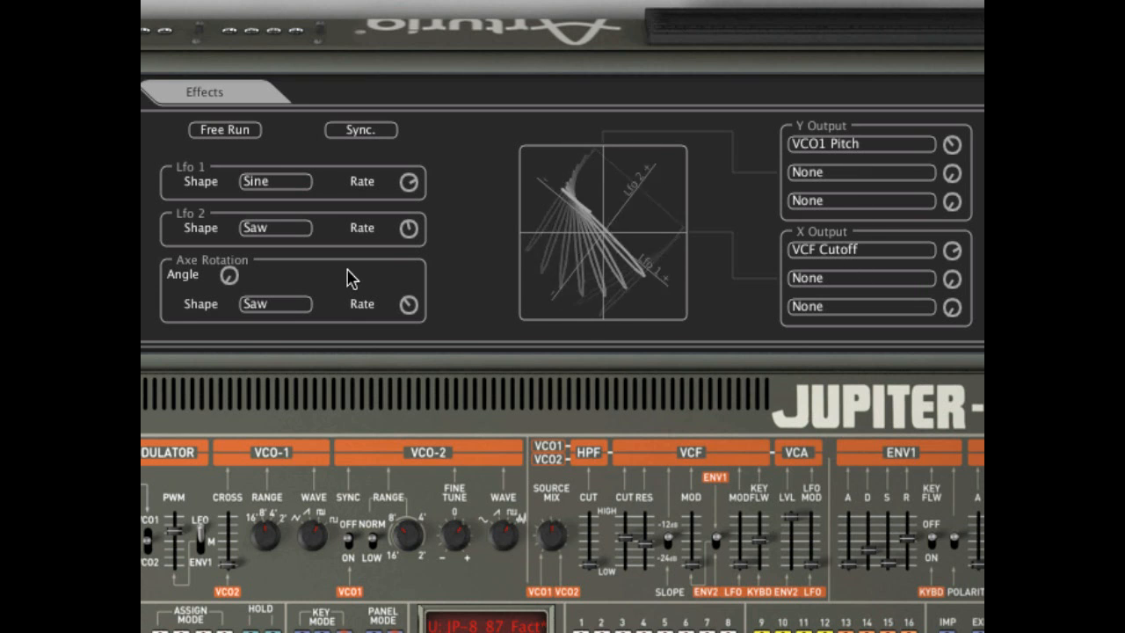
pyautogui.moveTo(409, 225); pyautogui.dragTo(410, 205)
pyautogui.moveTo(404, 318); pyautogui.dragTo(413, 244)
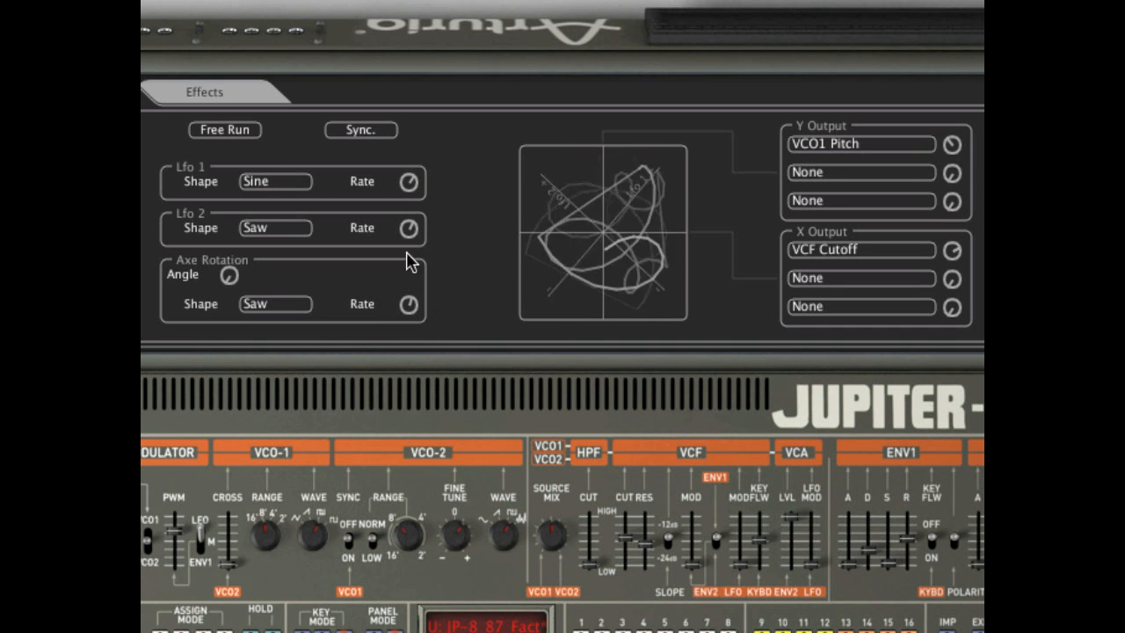